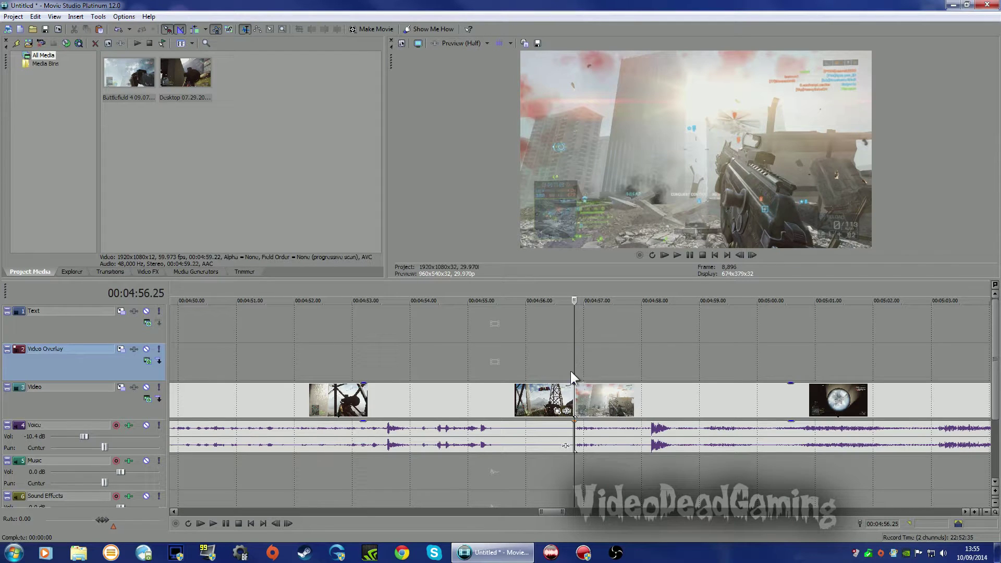
Step: Scrub across the join near 00:04:56.25, then drag the splitter up to shrink the preview
mouse_move(574, 368)
left_mouse_down()
mouse_move(559, 368)
mouse_move(577, 374)
left_mouse_up()
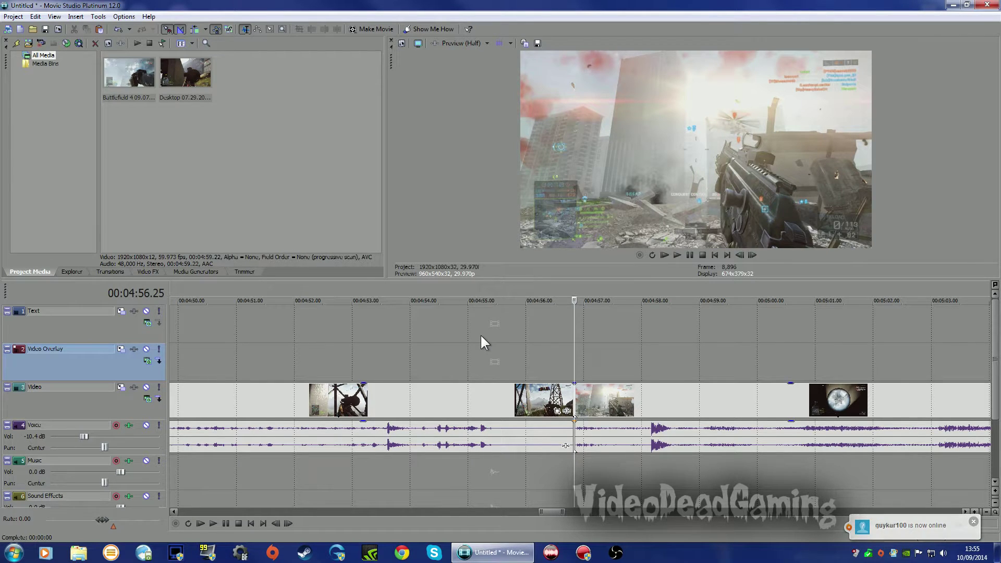
left_click_drag(573, 364, 572, 388)
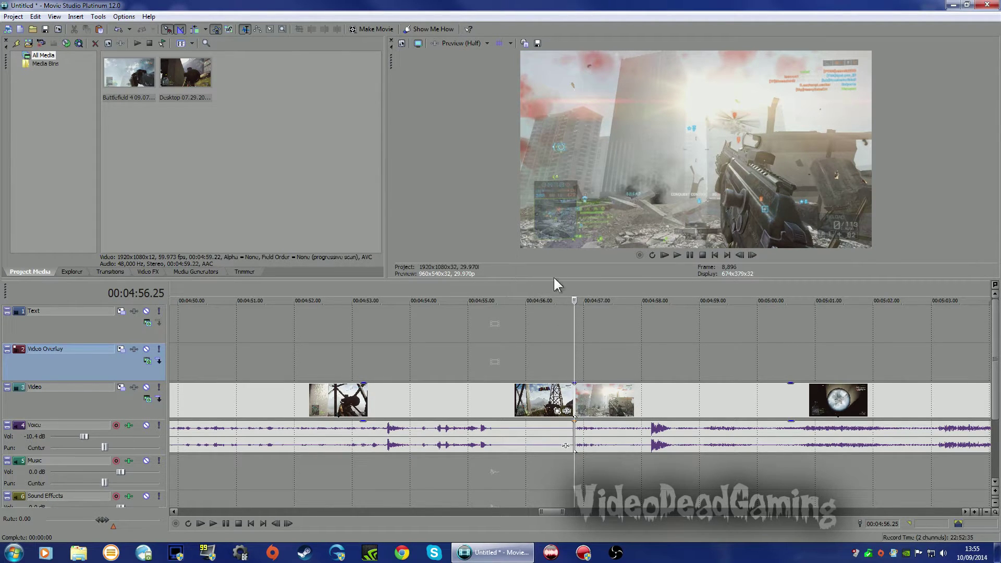
left_click_drag(555, 279, 535, 258)
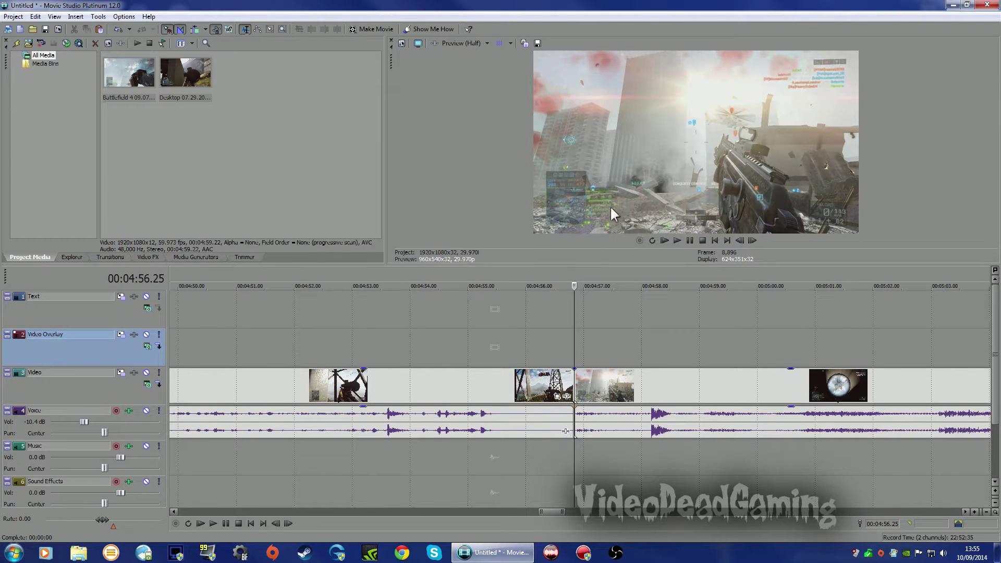
Step: Select both gameplay events on the Video track and apply Switches > Disable Resample
mouse_move(595, 386)
left_mouse_down()
mouse_move(751, 388)
mouse_move(582, 404)
mouse_move(596, 404)
left_mouse_up()
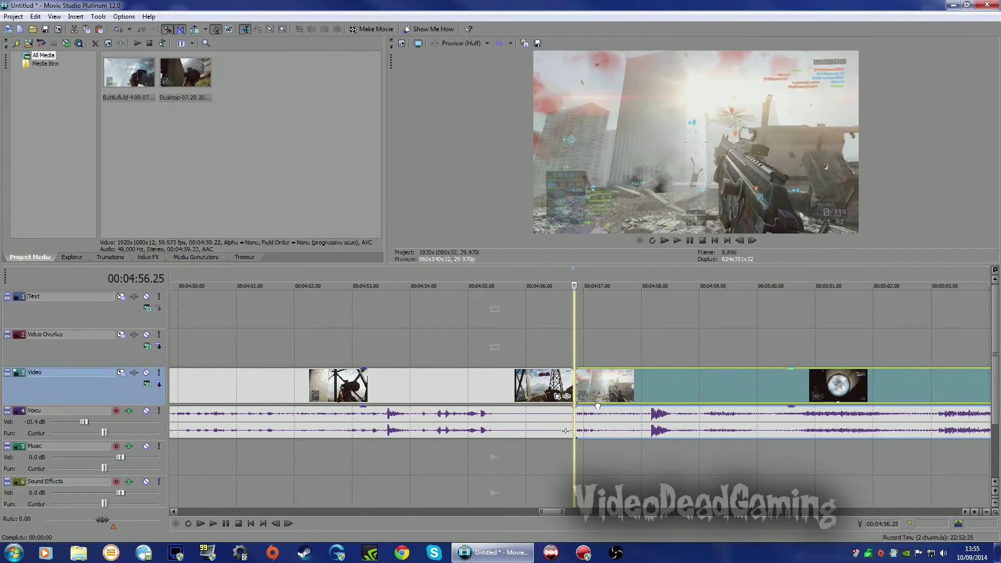
left_click_drag(574, 350, 577, 381)
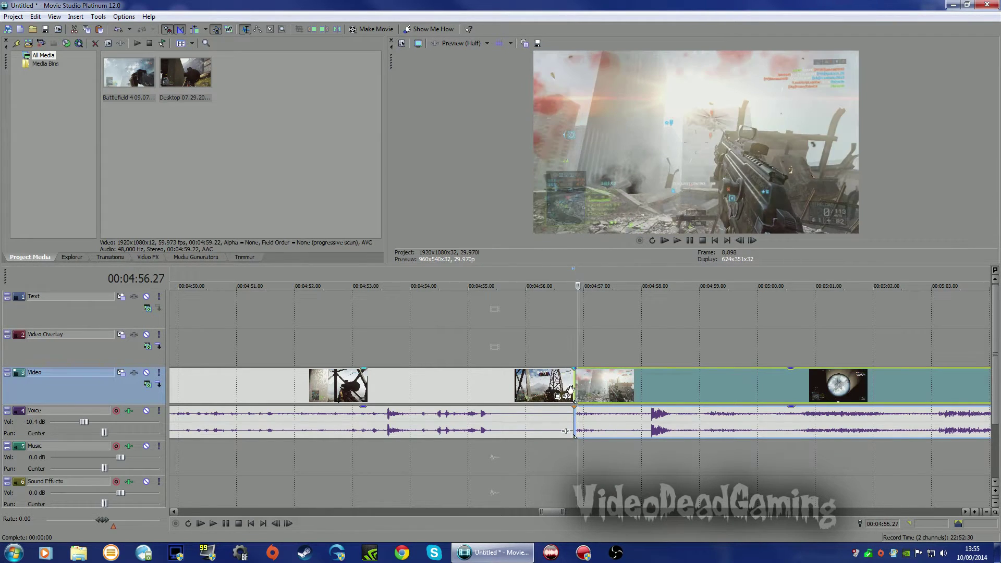
left_click(525, 385)
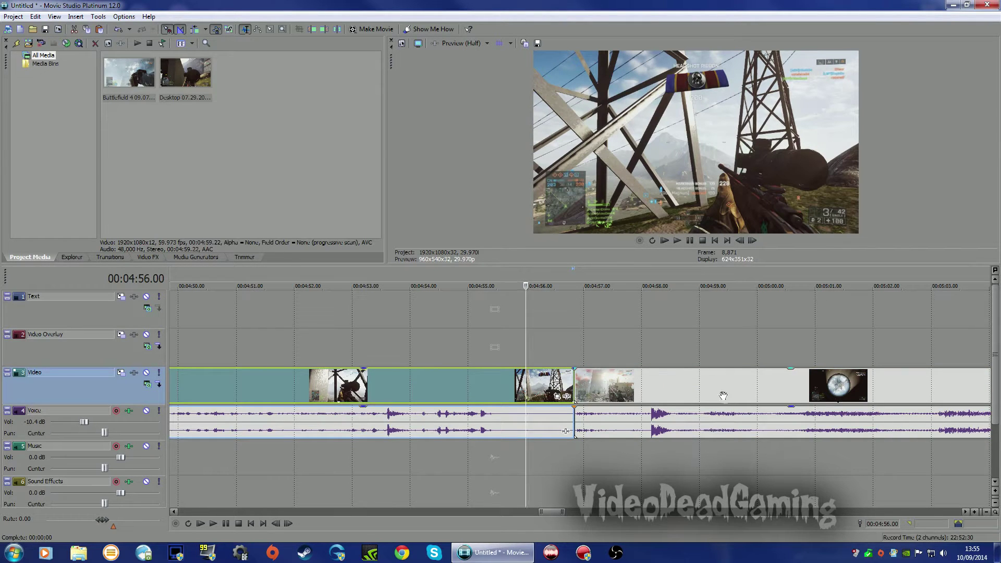
left_click(723, 385, "ctrl")
right_click(723, 385)
mouse_move(808, 321)
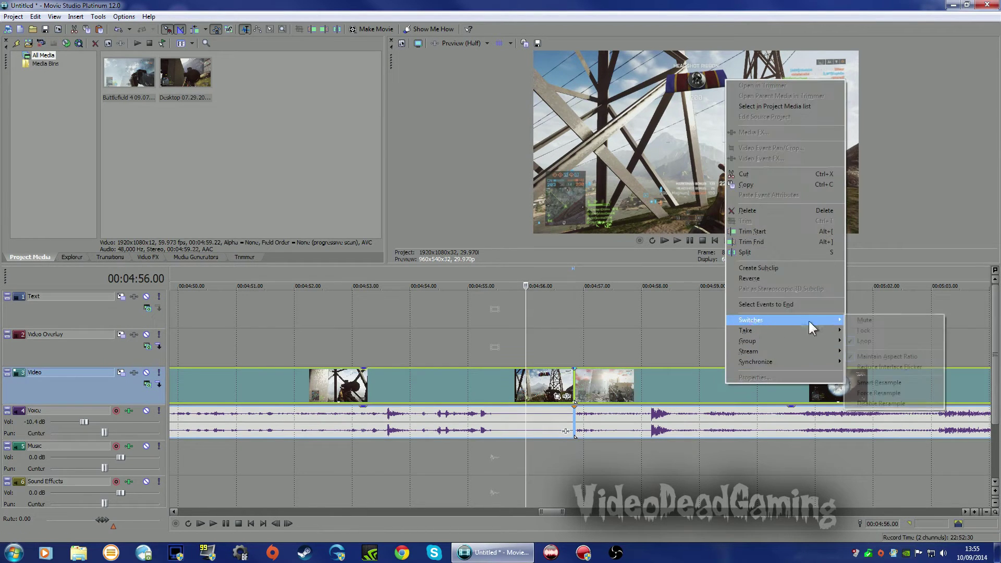
left_click(865, 402)
left_click(558, 333)
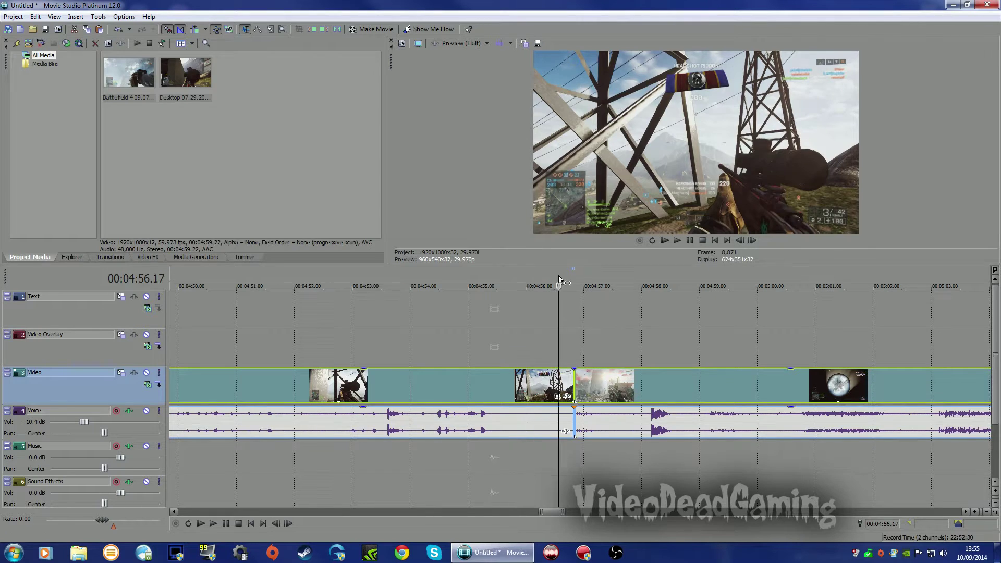
left_click(567, 349)
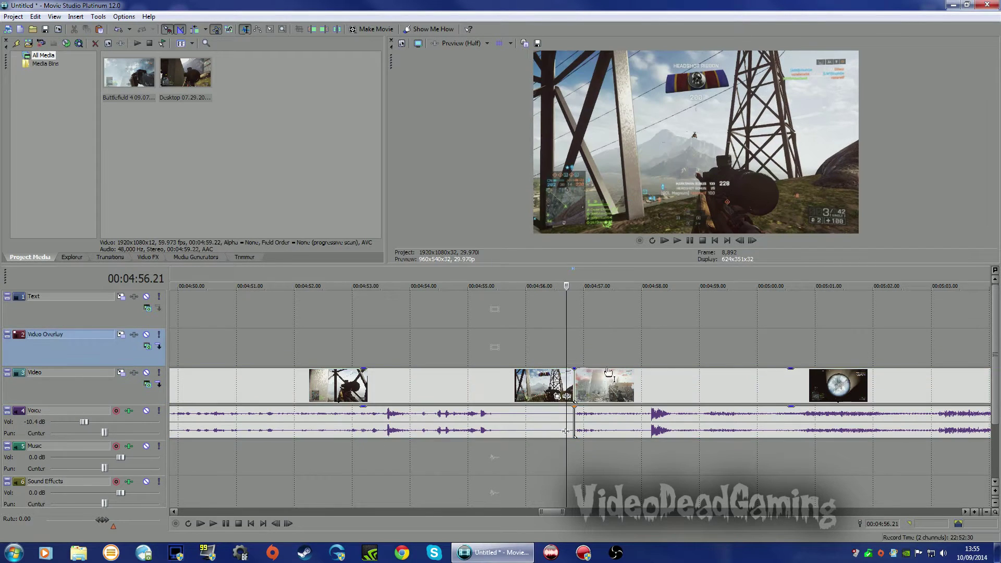
Step: Zoom into the cut and step frame by frame to settle the playhead on 00:04:56.24
left_click(580, 355)
scroll(581, 354, "up", 5)
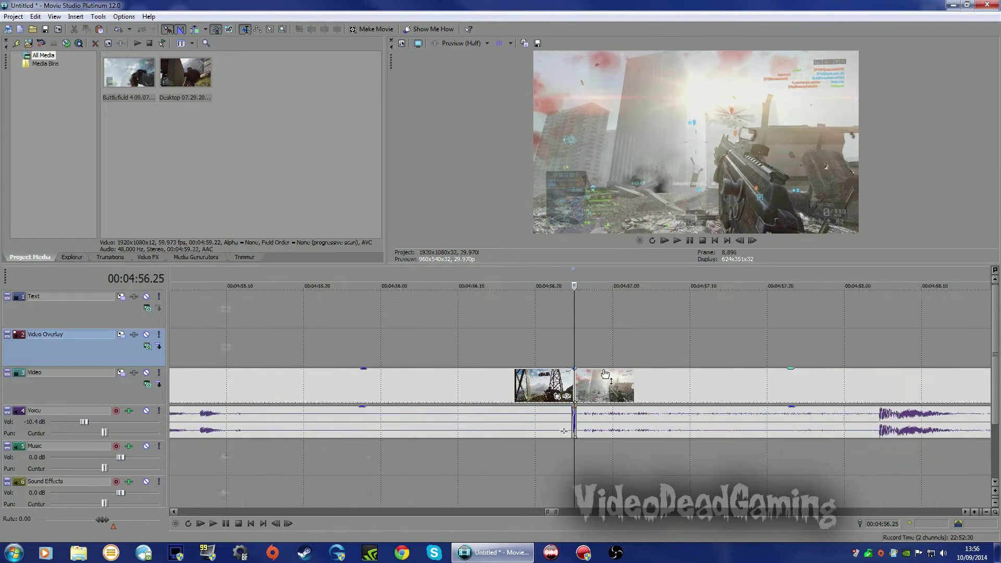
left_click(555, 353)
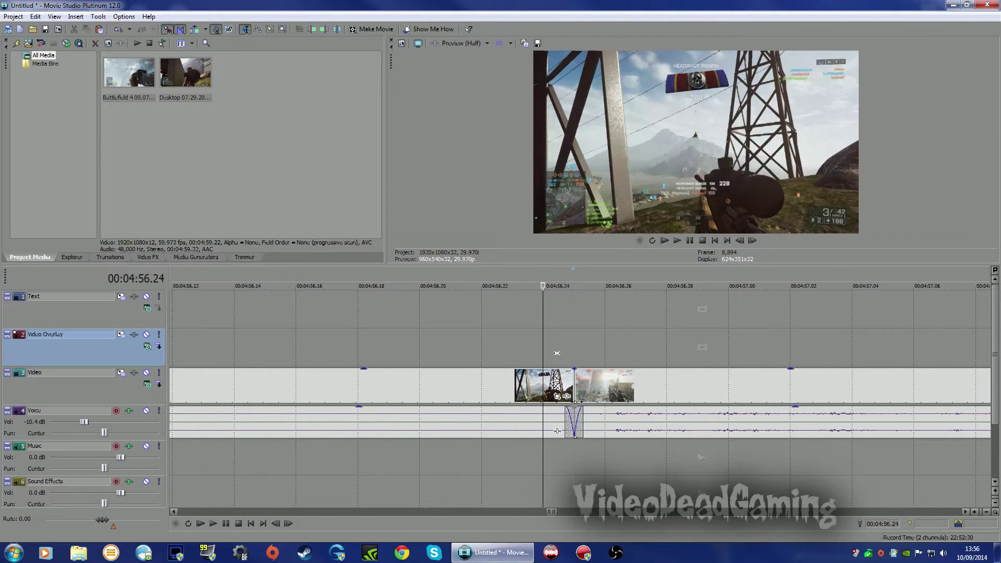
left_click(564, 353)
left_click(554, 354)
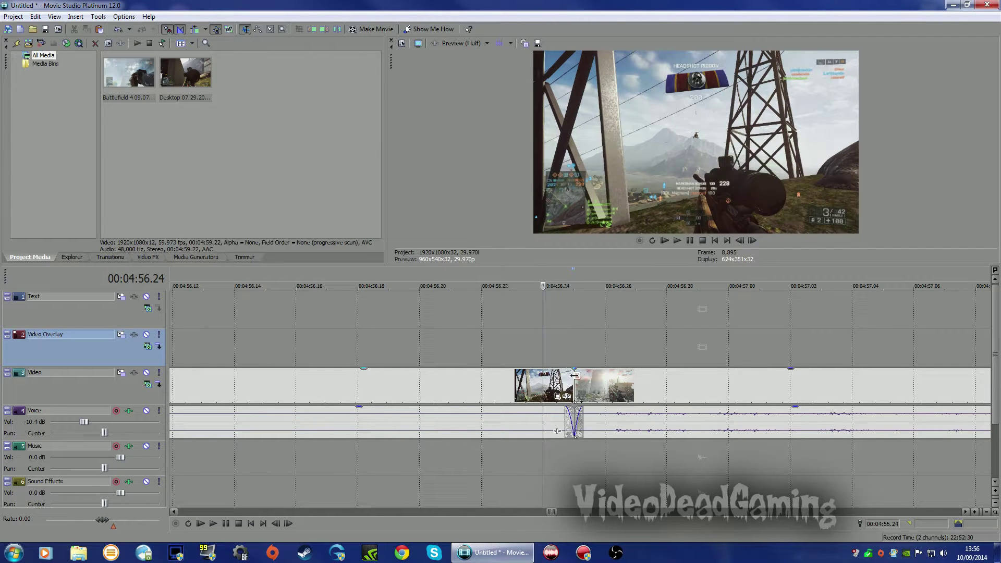
left_click(569, 355)
left_click(554, 350)
Step: Drag a loop region in the ruler from 4:56.24 to about 4:57.11
left_click_drag(543, 276, 944, 284)
scroll(698, 325, "down", 2)
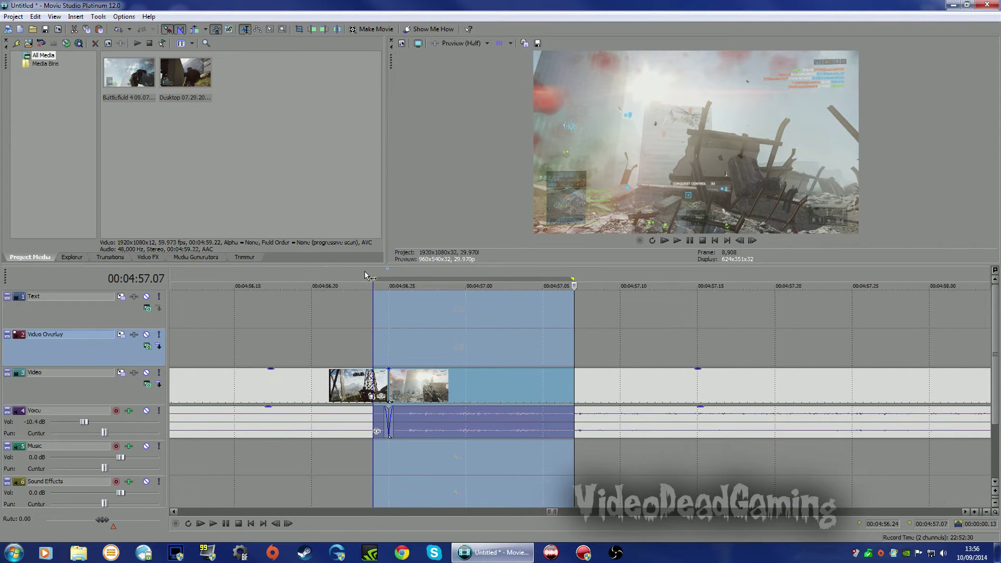
left_click_drag(574, 320, 635, 345)
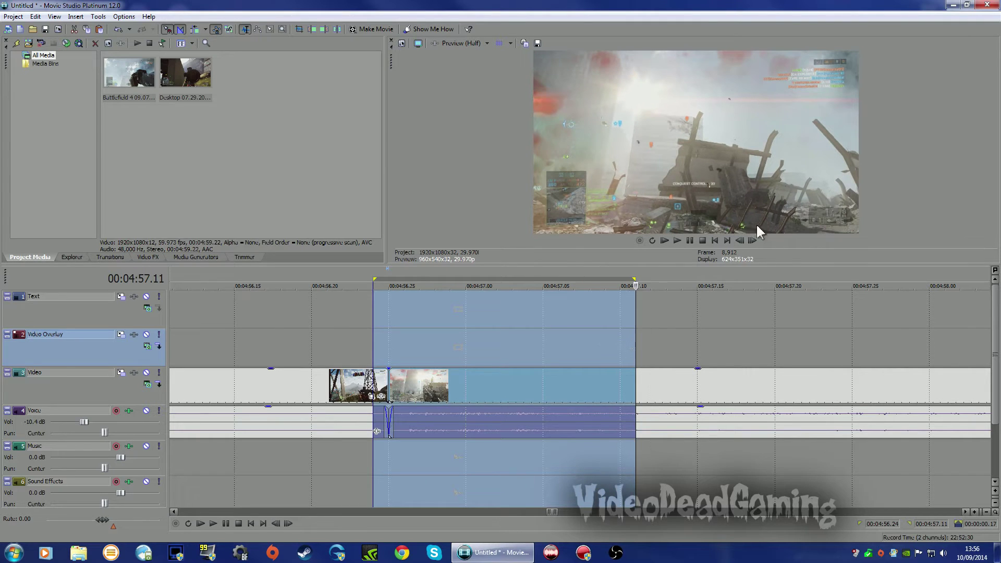
Step: Render only the loop region to a Windows Media Video file named 'warp trans'
left_click(382, 29)
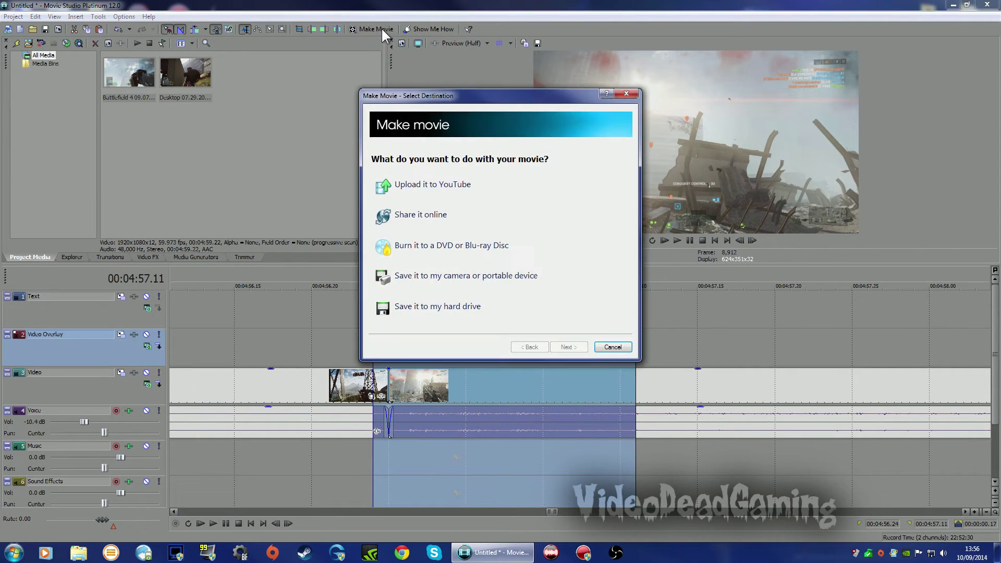
left_click(424, 310)
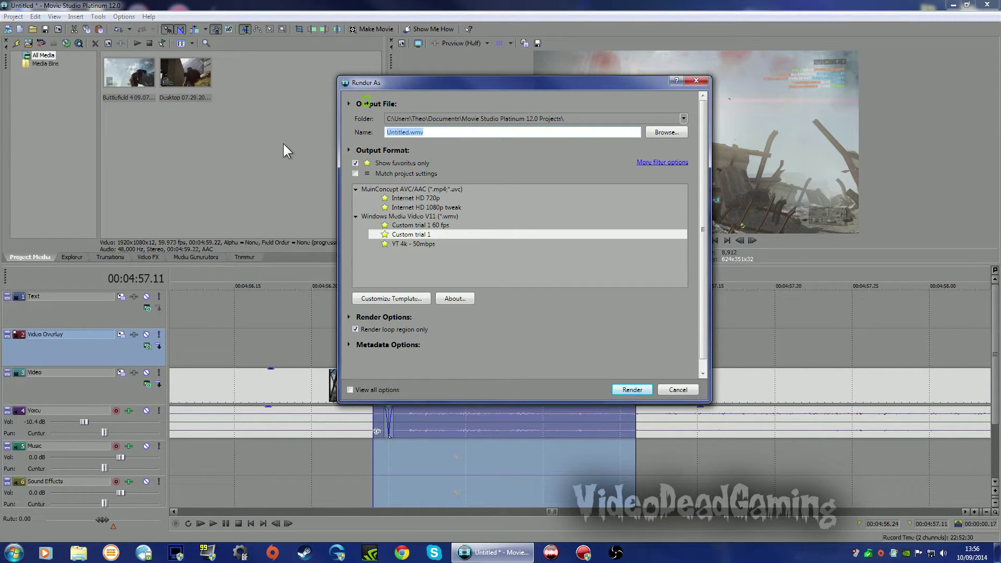
type("warp trans")
left_click(635, 390)
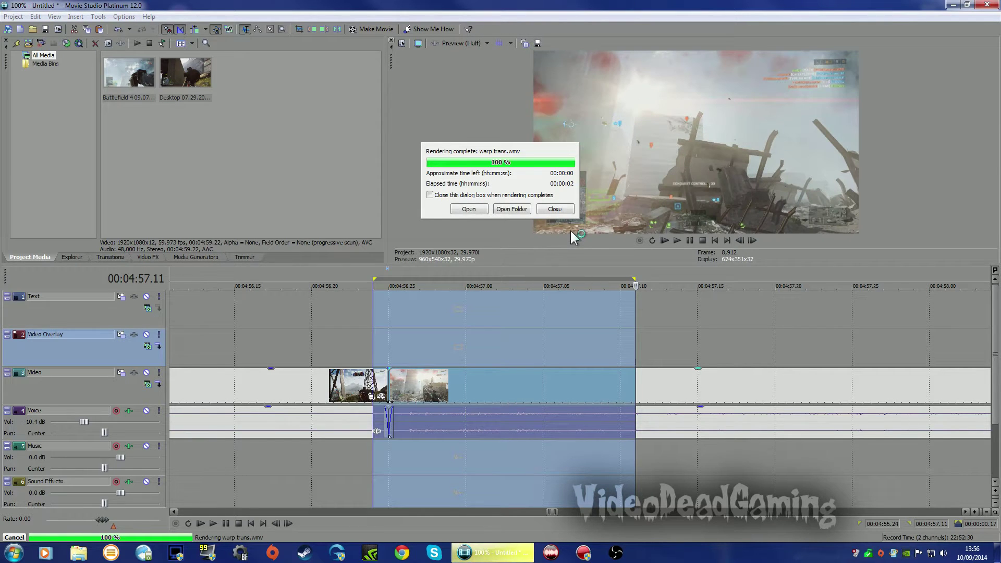
Step: Import warp trans.wmv from its folder into Project Media and place it on the Video Overlay track
left_click(516, 209)
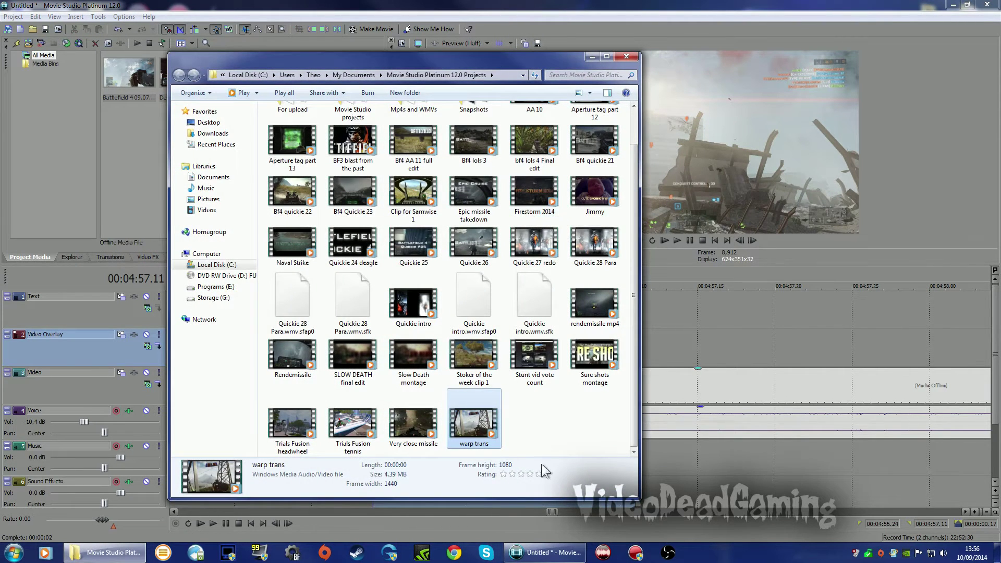
left_click_drag(426, 61, 619, 57)
left_click_drag(662, 418, 203, 163)
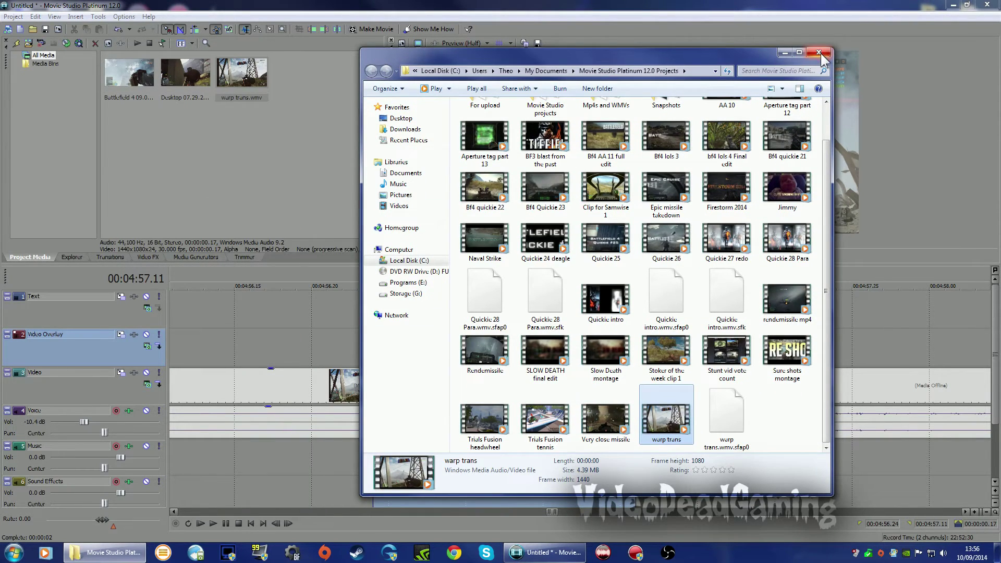
left_click(560, 8)
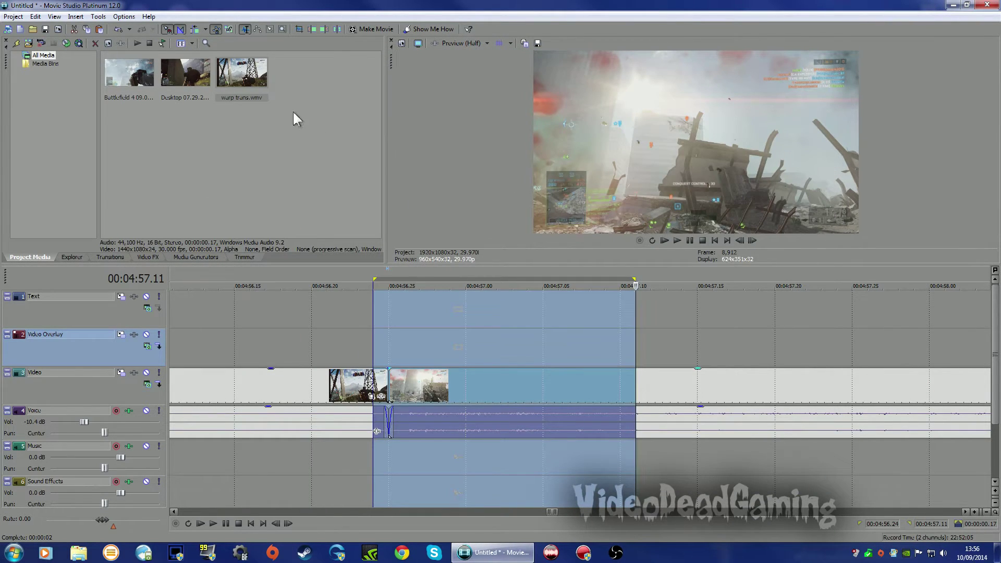
left_click_drag(236, 68, 385, 348)
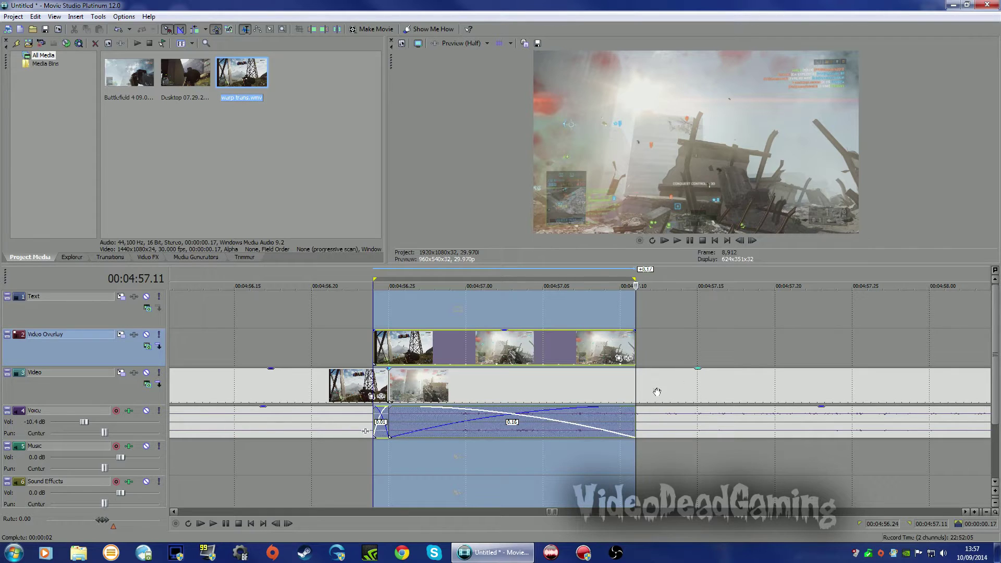
Step: Push the second gameplay clip later, align the overlay to 4:56.25, and play it back
left_click_drag(636, 385, 948, 384)
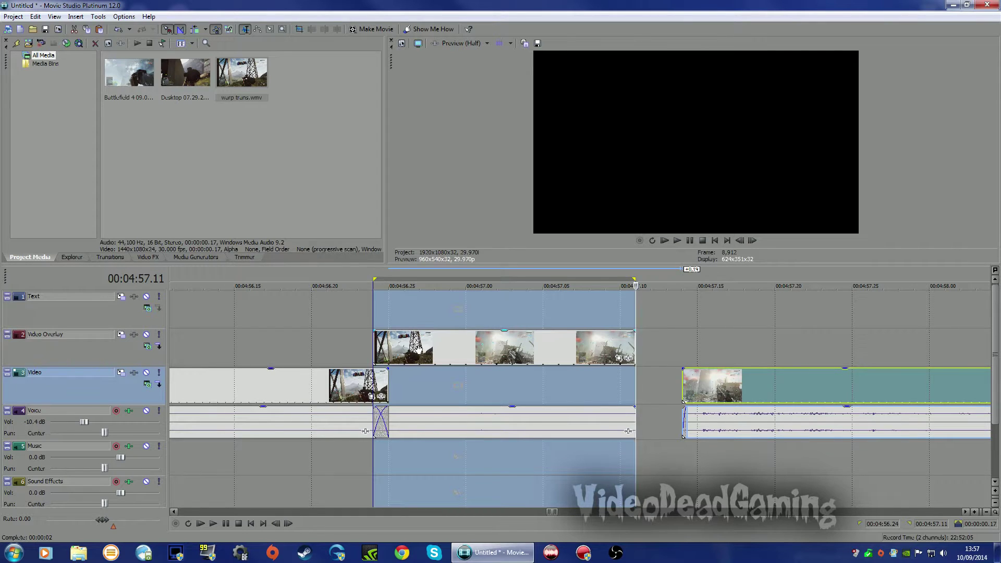
left_click_drag(397, 364, 413, 359)
left_click(409, 319)
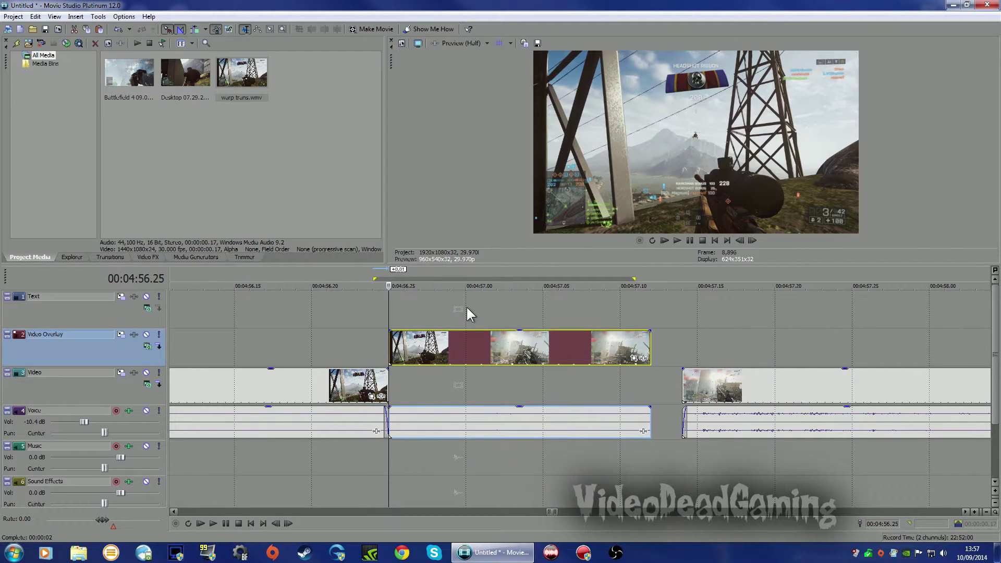
key("space")
key("space")
mouse_move(388, 320)
left_mouse_down()
mouse_move(421, 325)
mouse_move(398, 330)
left_mouse_up()
left_click(542, 358)
Step: Disable resampling on the warp trans overlay clip and add the TwixtorPRO effect
right_click(540, 359)
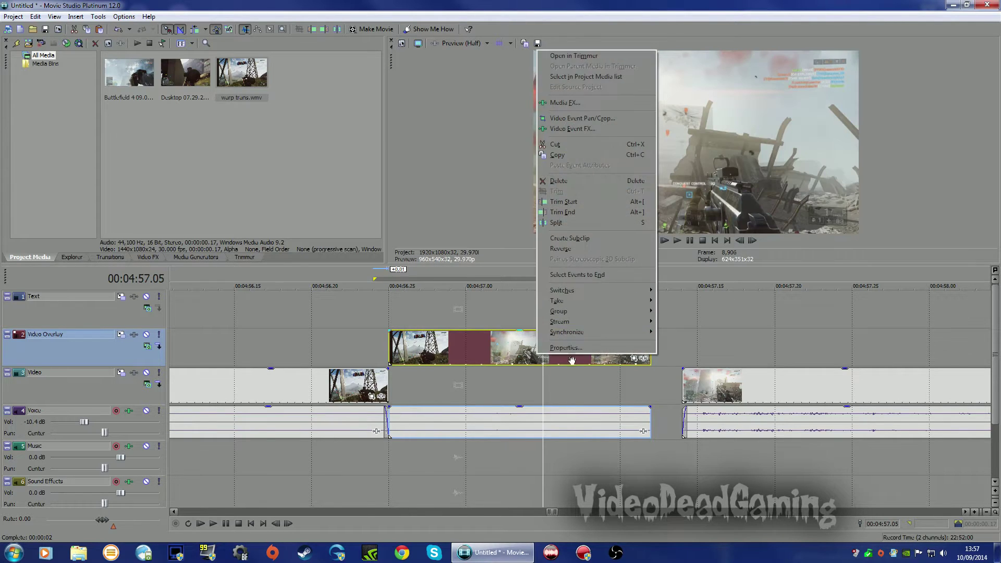
left_click(557, 360)
left_click(428, 222)
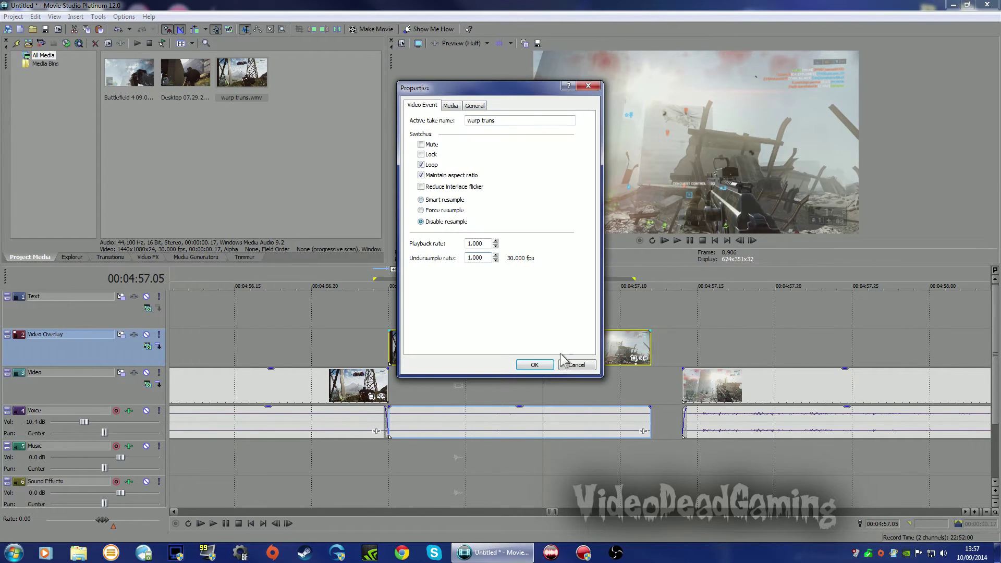
left_click(534, 364)
left_click(644, 361)
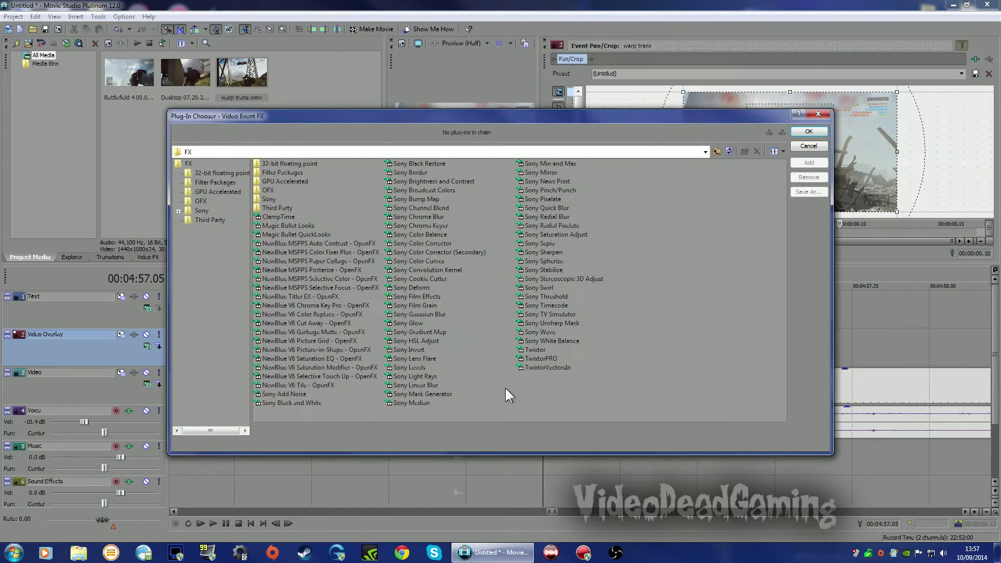
left_click(550, 358)
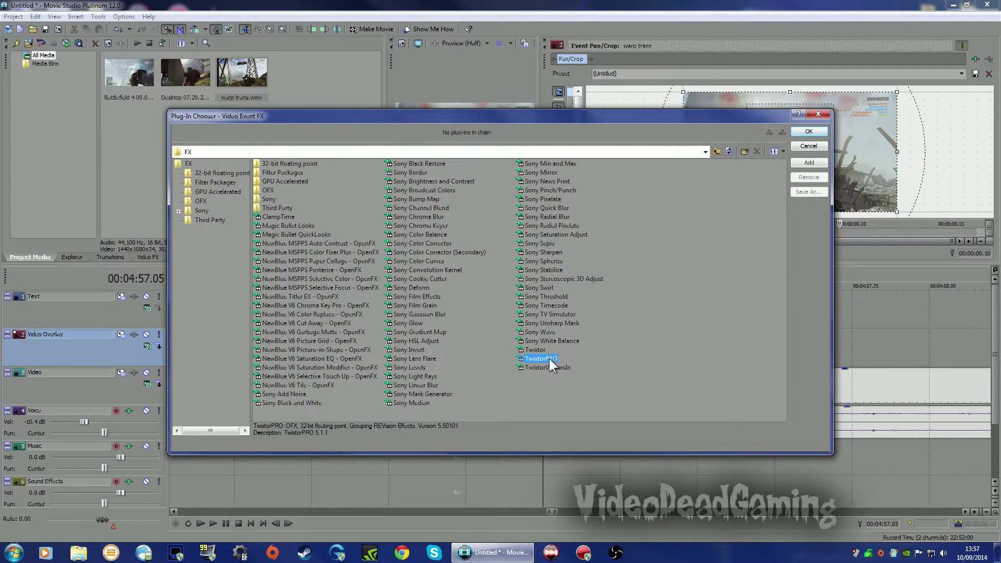
left_click(549, 358)
left_click(814, 131)
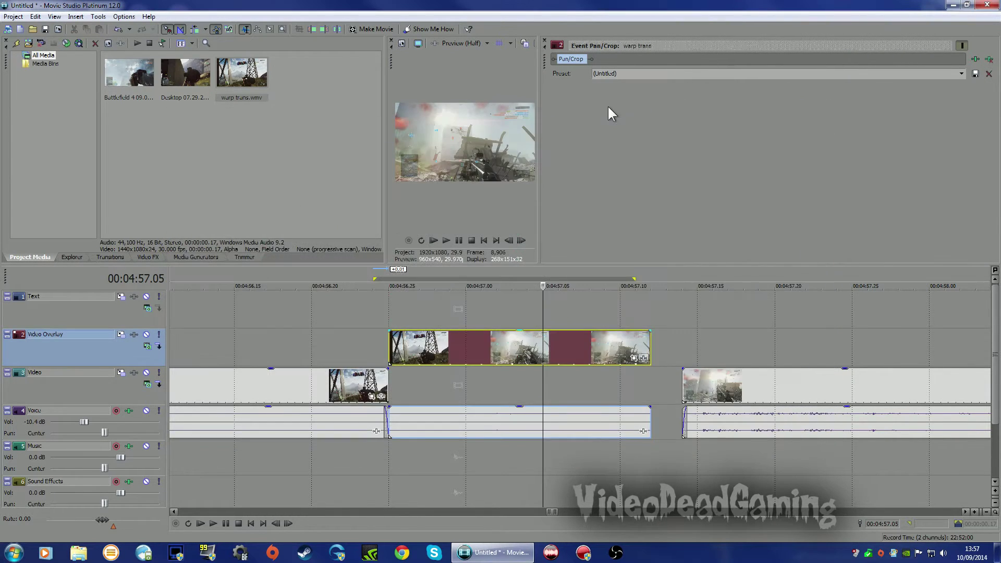
right_click(493, 347)
left_click(502, 334)
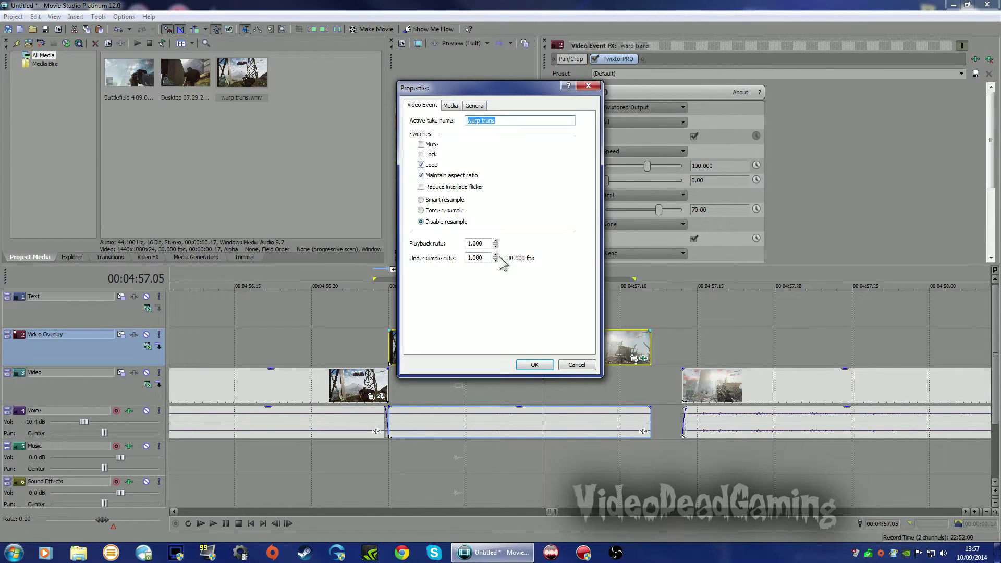
left_click(535, 365)
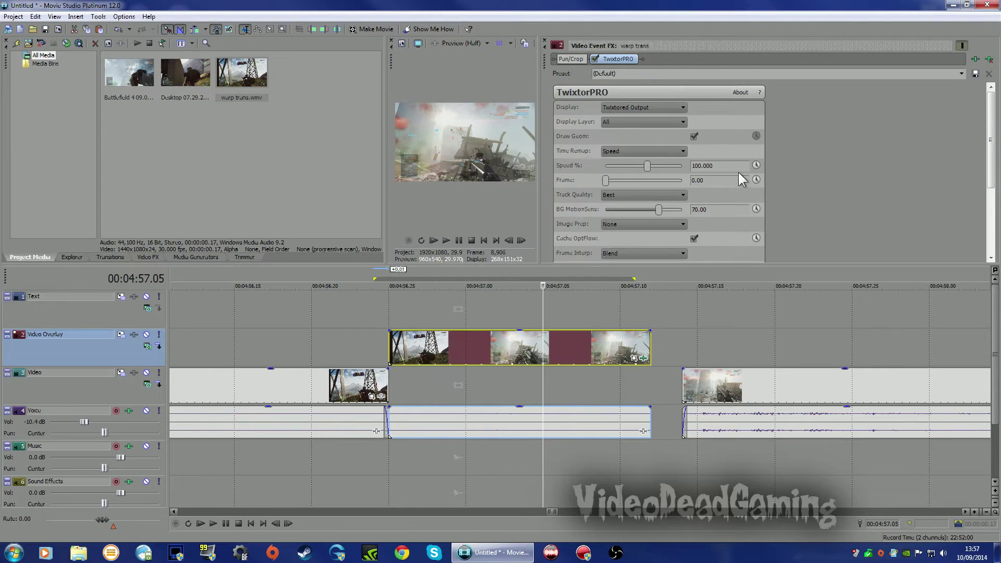
left_click(960, 73)
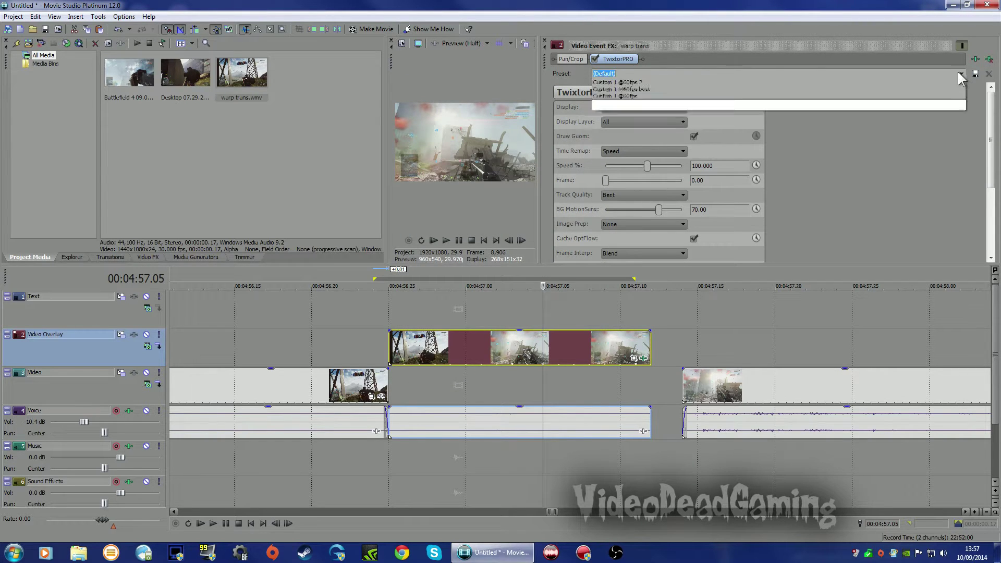
left_click(637, 164)
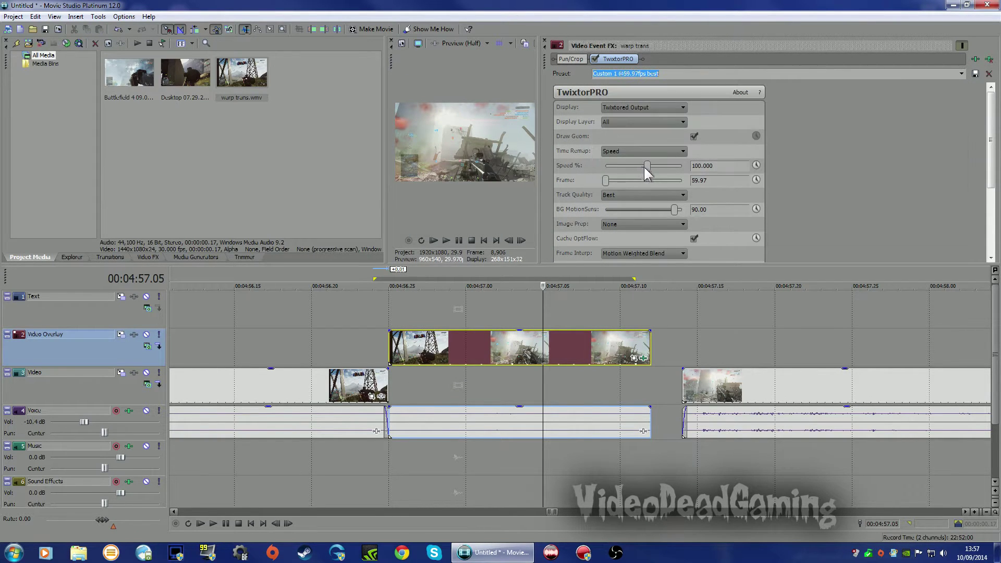
left_click_drag(538, 134, 458, 125)
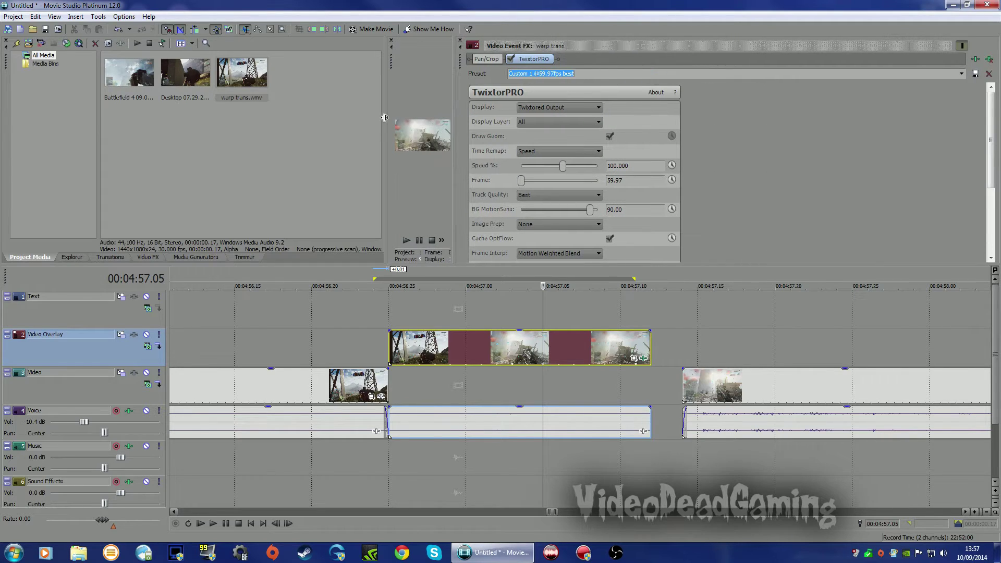
Step: Resize the preview and FX panels, then set TwixtorPRO Frame to 30 and Speed % to 5
left_click_drag(384, 117, 264, 125)
left_click_drag(740, 269, 736, 398)
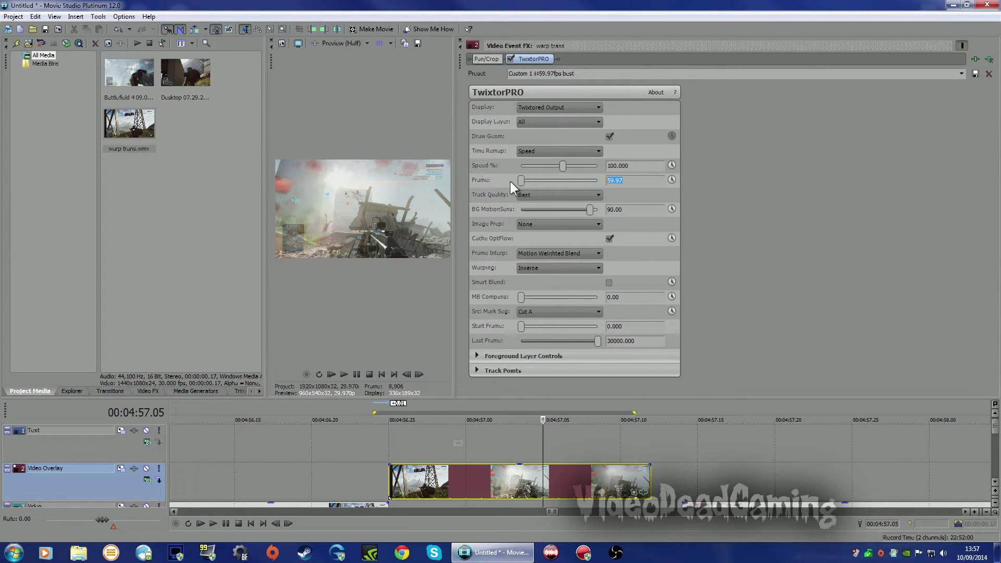
type("30.00")
left_click_drag(459, 152, 499, 136)
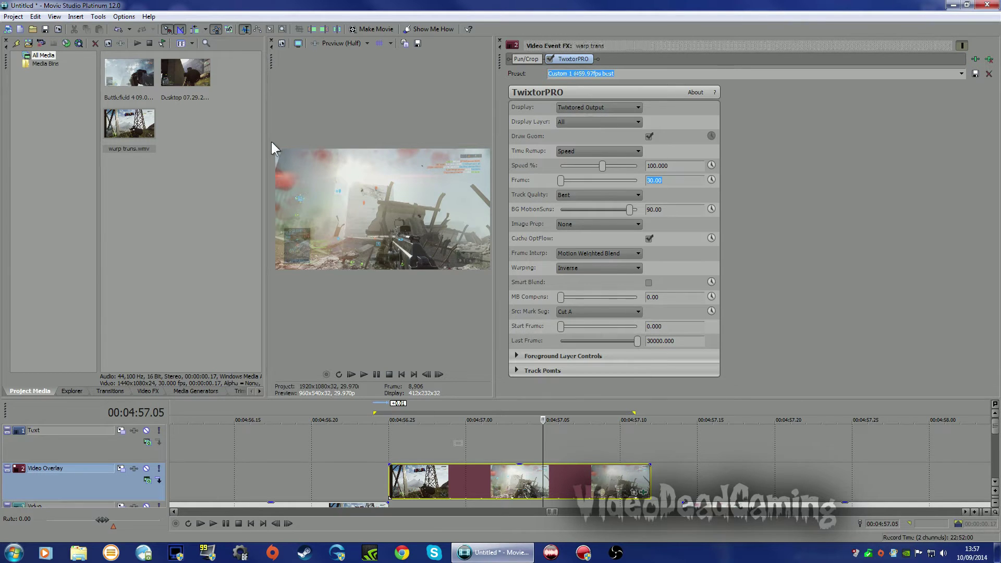
mouse_move(266, 132)
left_mouse_down()
mouse_move(211, 133)
mouse_move(253, 133)
left_mouse_up()
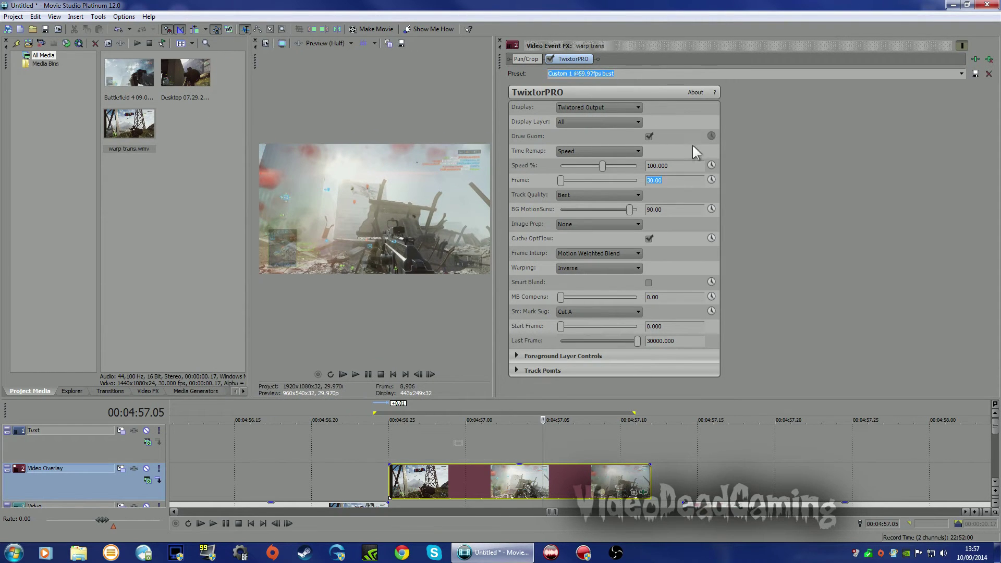
mouse_move(632, 400)
left_mouse_down()
mouse_move(612, 236)
mouse_move(610, 313)
left_mouse_up()
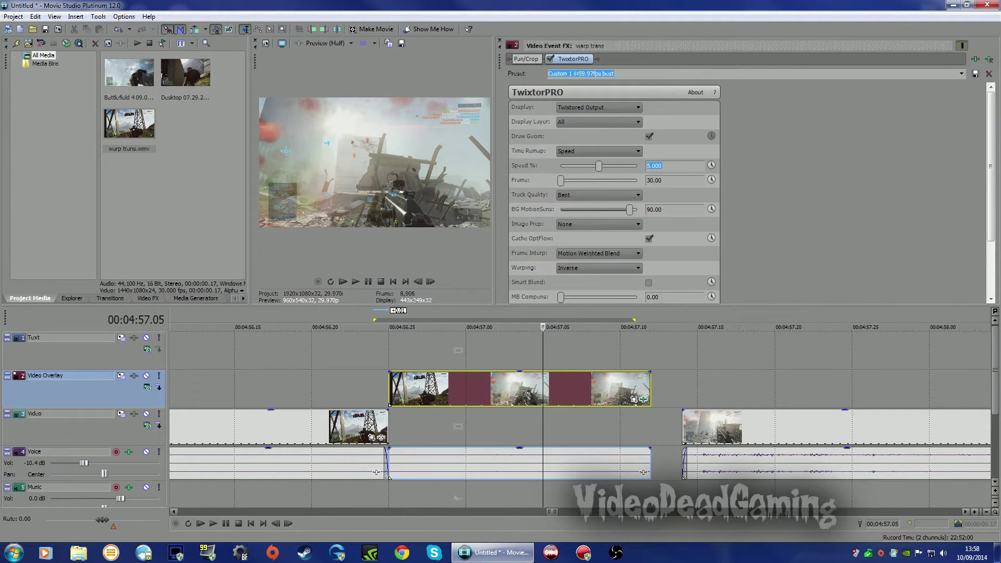
Step: Widen the preview and set Preview quality to Draft (Half)
left_click_drag(492, 199, 660, 199)
left_click(336, 42)
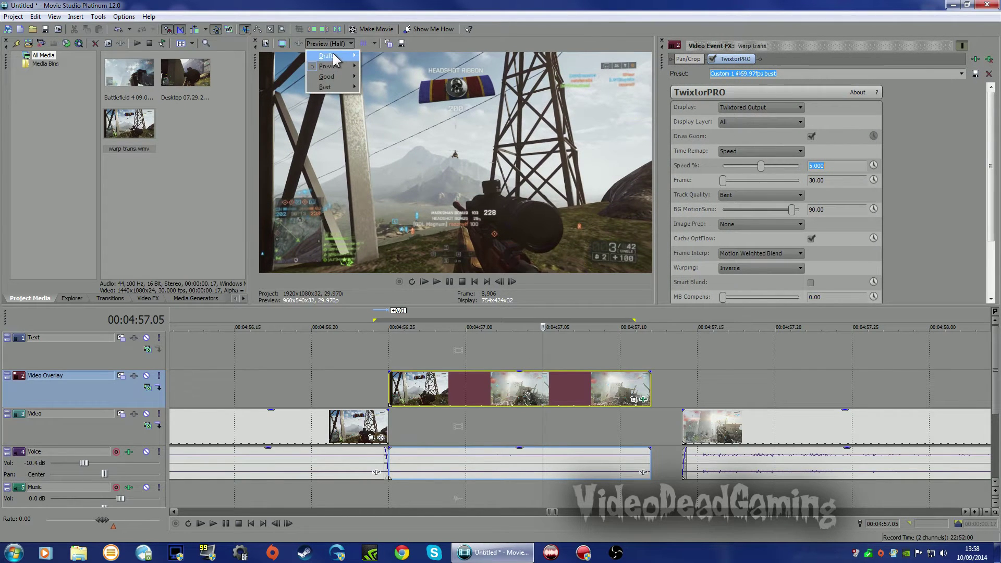
mouse_move(352, 54)
left_click(379, 76)
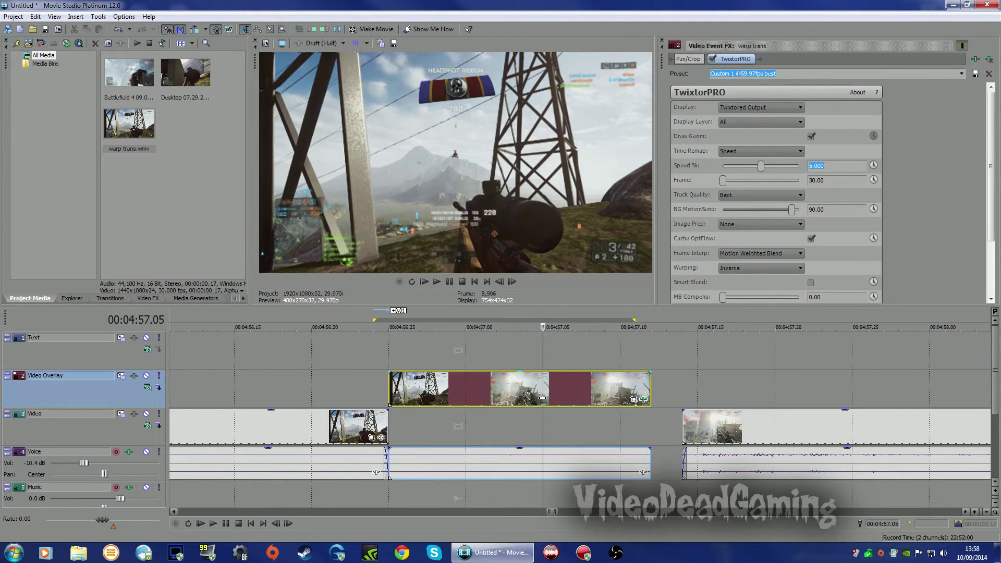
Step: Zoom the timeline out and drag the overlay clip's right edge to about 5:01
left_click_drag(545, 358, 512, 367)
scroll(693, 409, "down", 2)
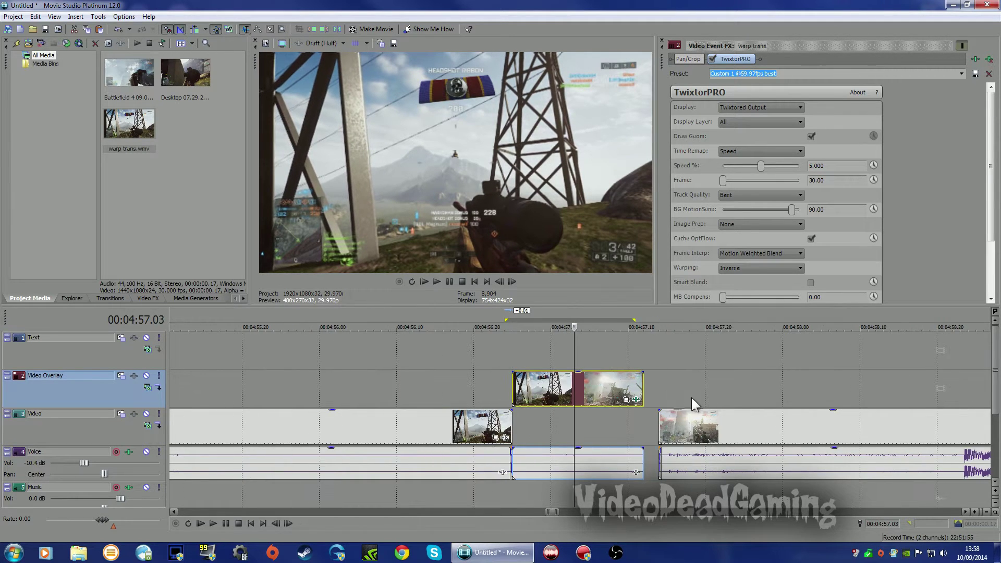
scroll(707, 437, "down", 4)
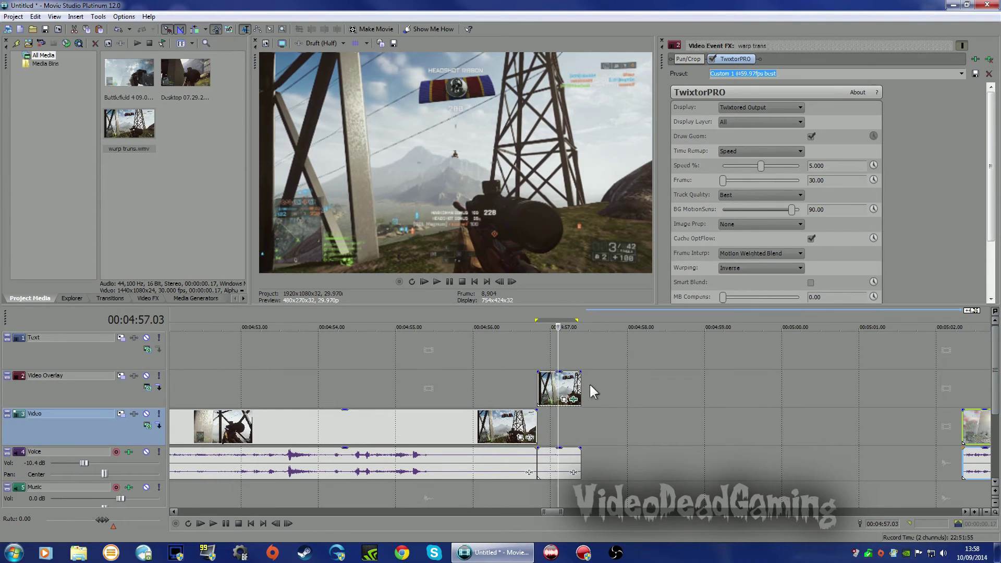
left_click_drag(580, 381, 904, 401)
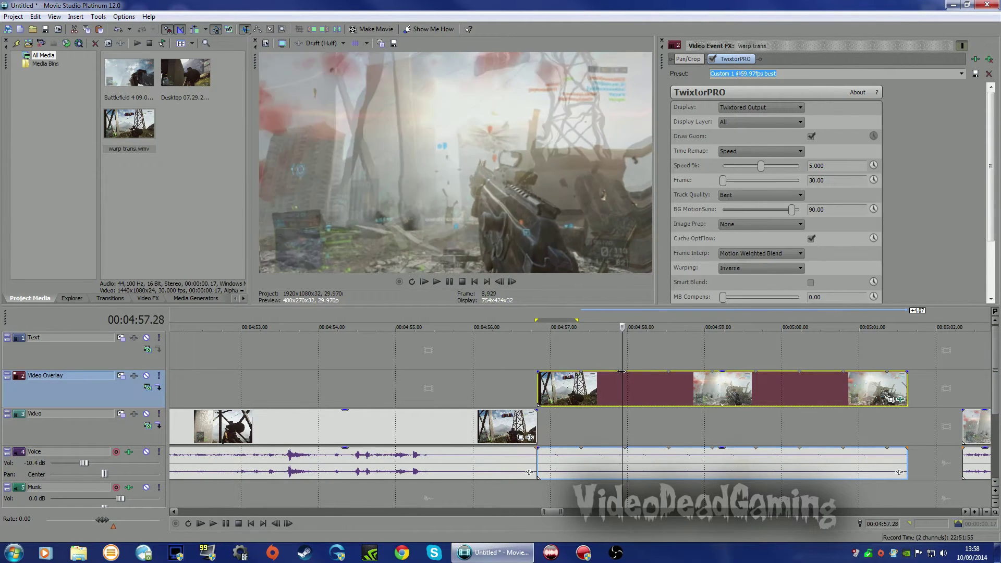
left_click(601, 378)
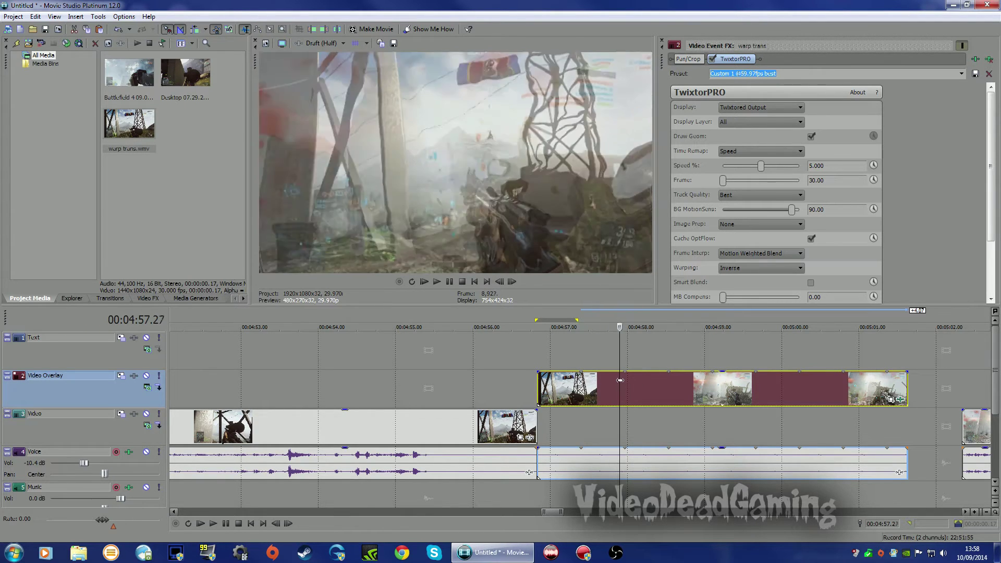
left_click(655, 383)
left_click(642, 386)
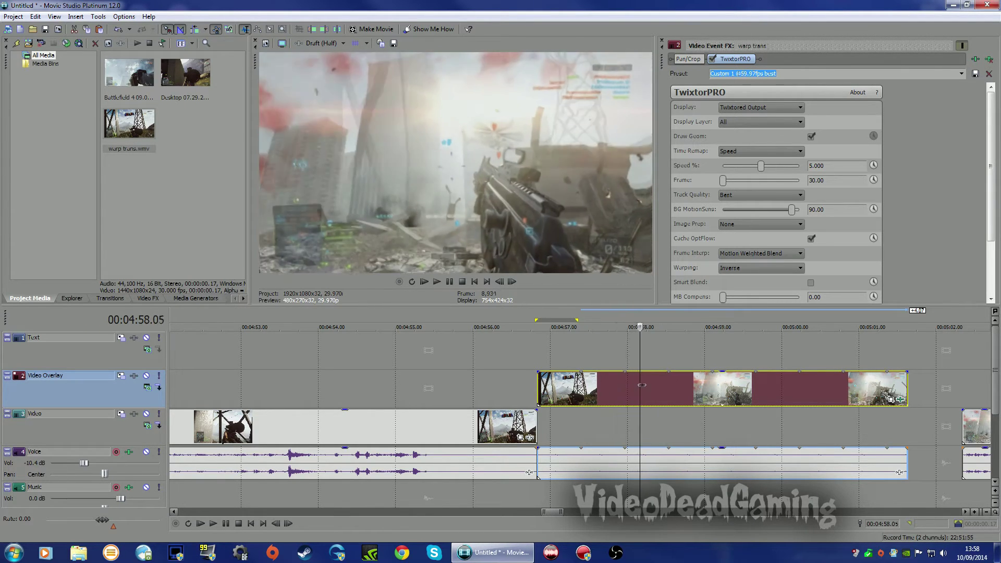
left_click(637, 386)
left_click(594, 389)
left_click(618, 388)
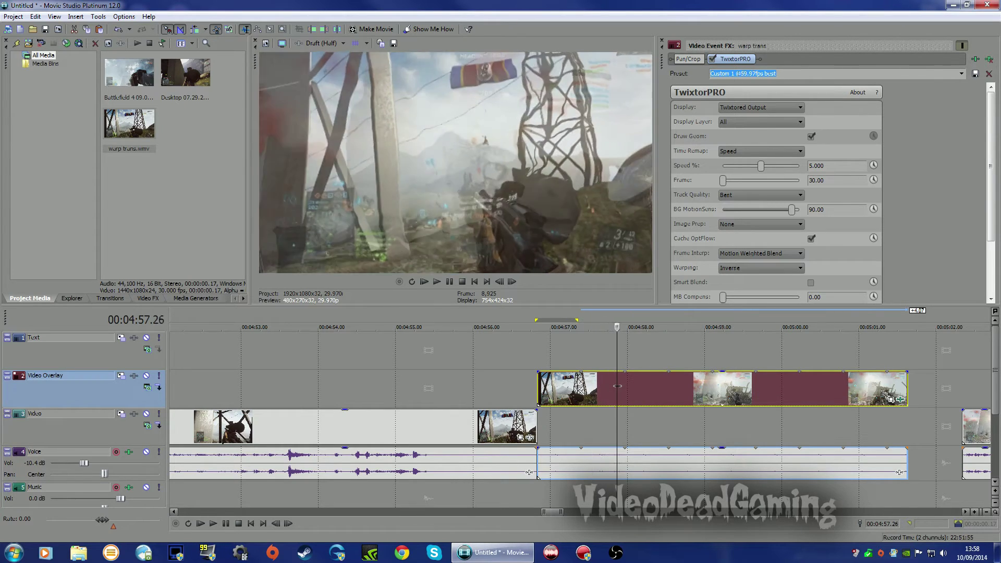
left_click(642, 389)
left_click(603, 390)
left_click(624, 390)
left_click(638, 390)
left_click(656, 390)
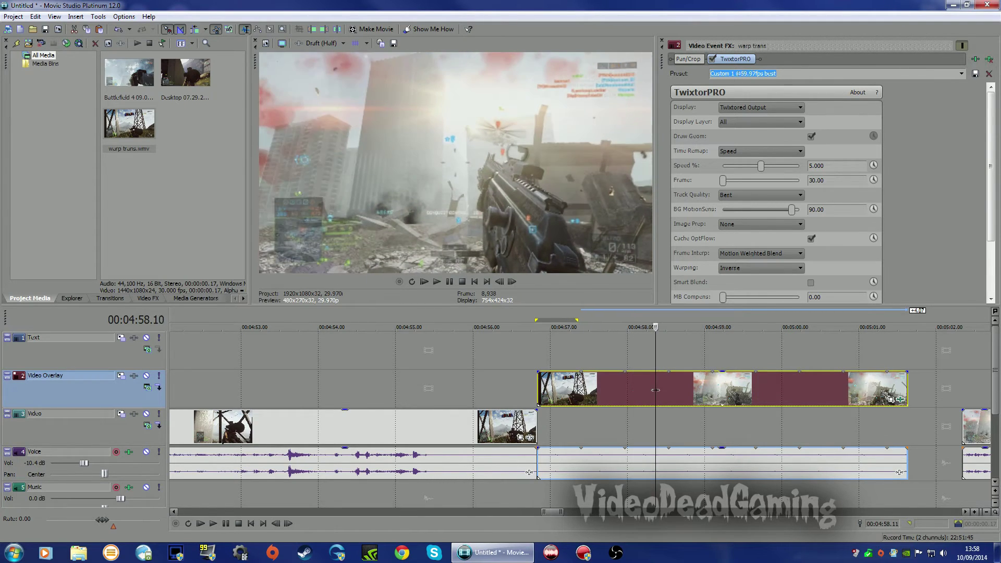
left_click_drag(658, 389, 587, 417)
key("space")
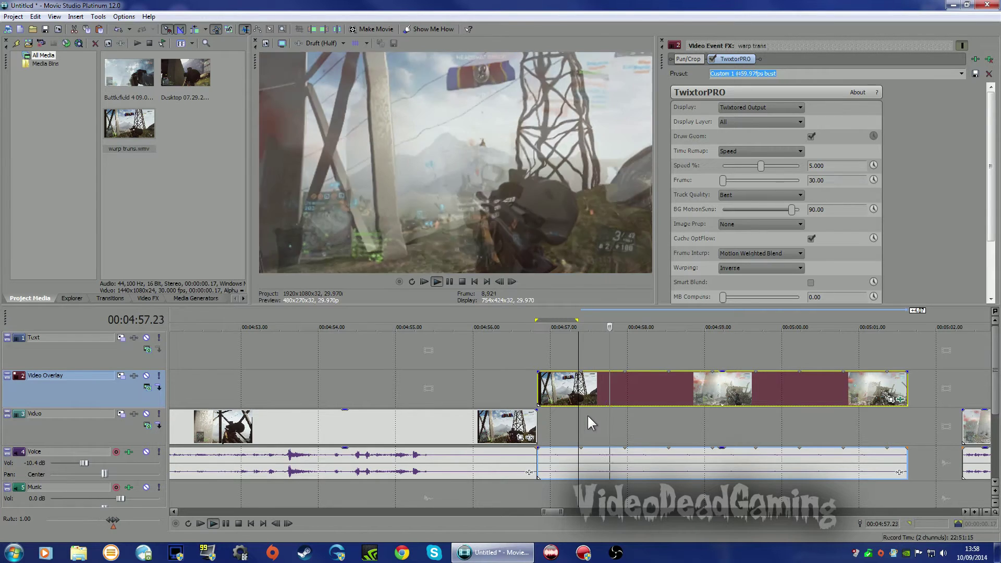
key("space")
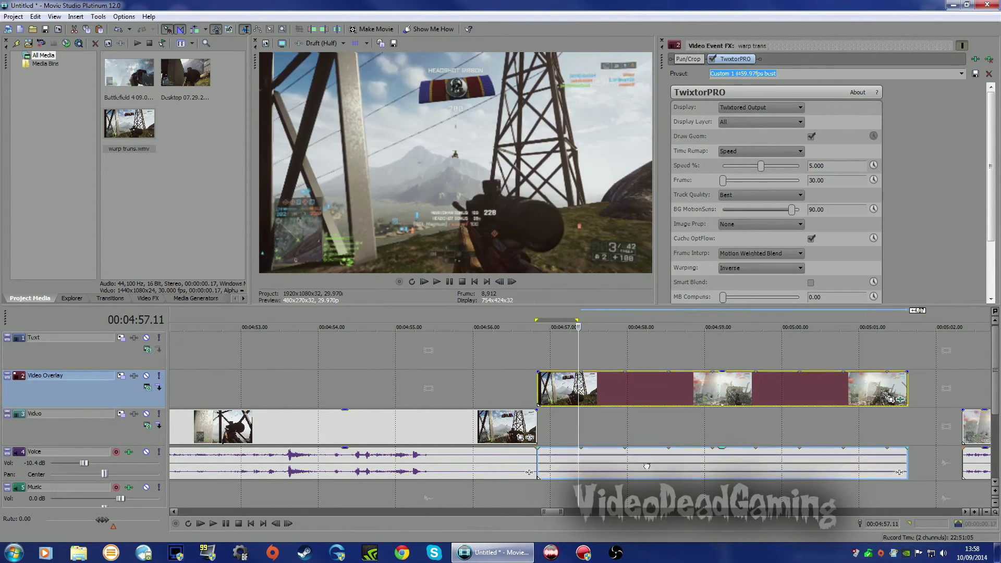
left_click(647, 464)
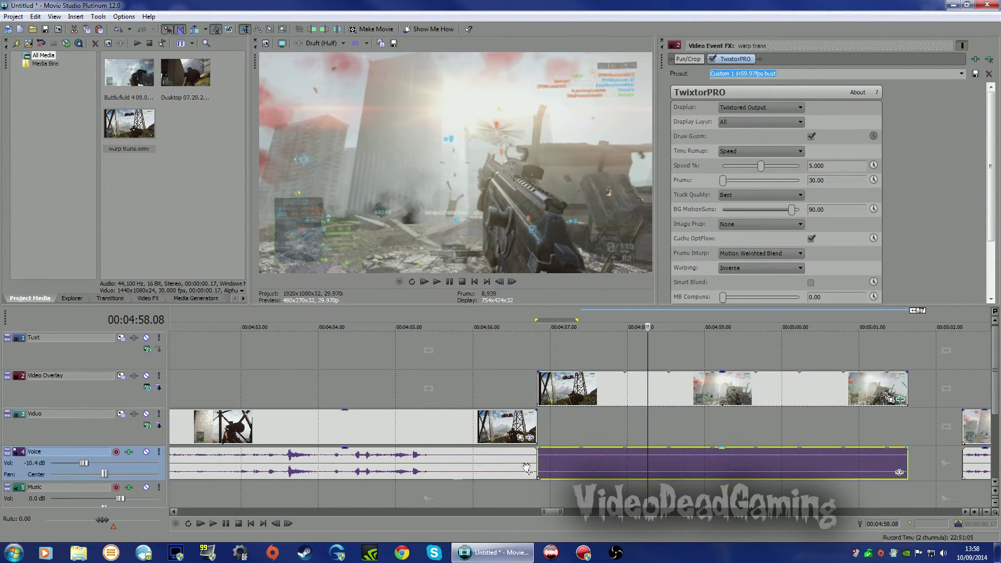
Step: Delete the Voice-track audio event under the overlay, then play the transition to check it
left_click_drag(663, 463, 683, 463)
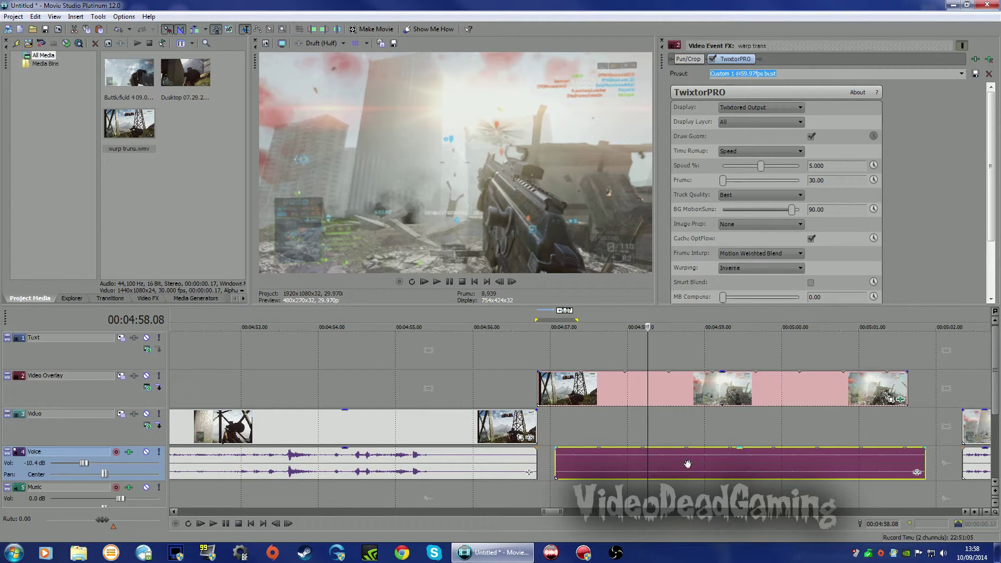
key("Delete")
left_click(676, 391)
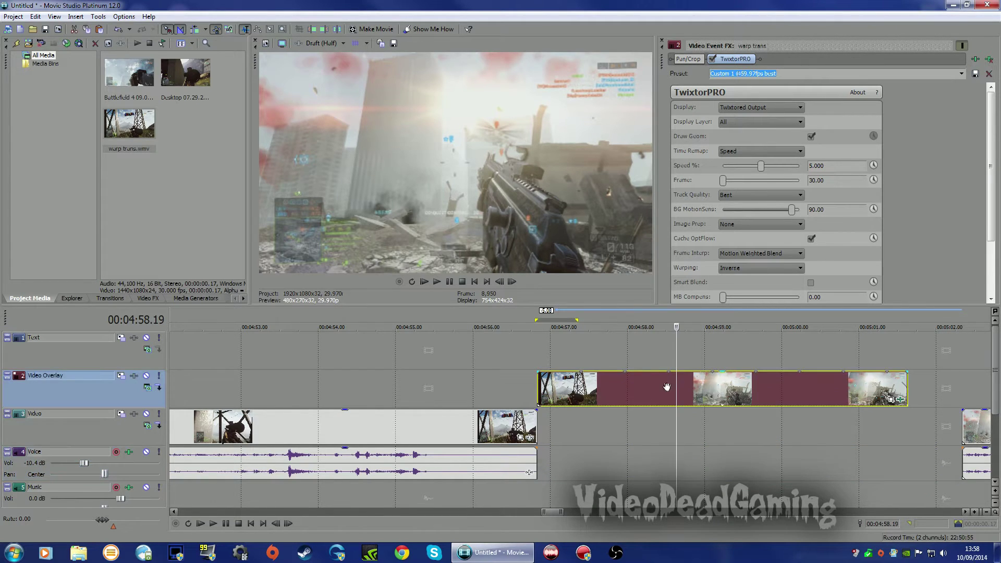
key("space")
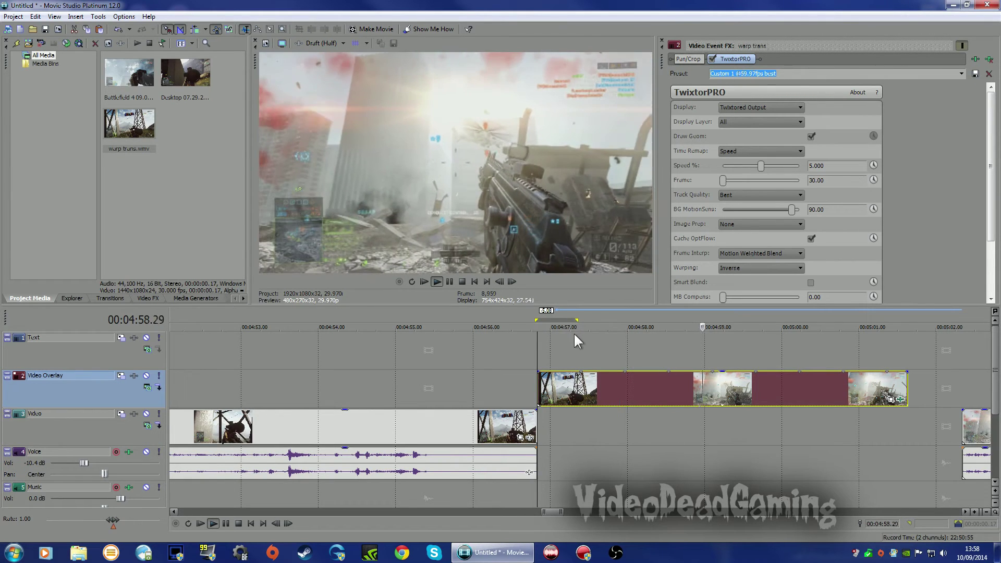
key("space")
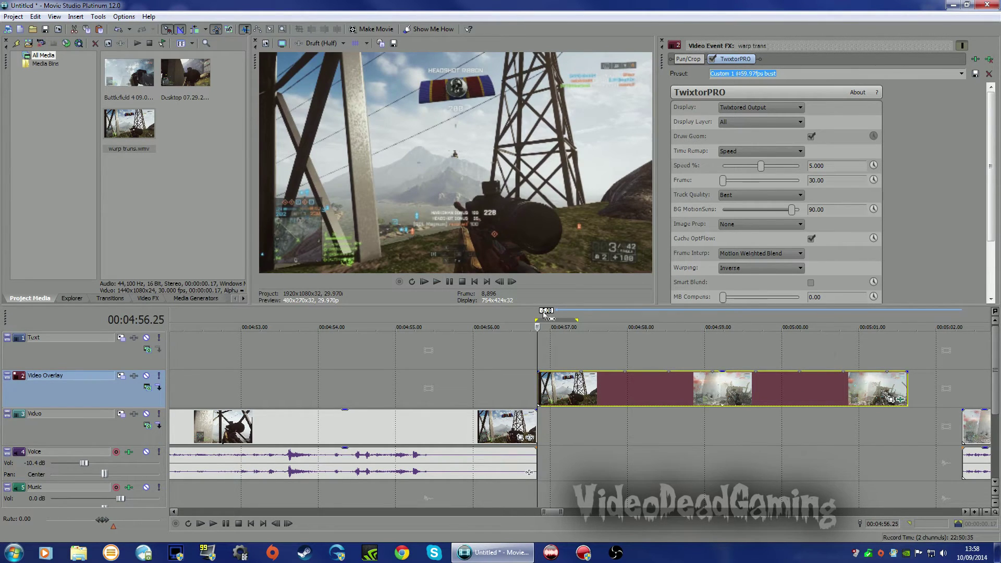
Step: Trim the overlay clip's end back to the playhead and mark the transition as the loop region
left_click(713, 354)
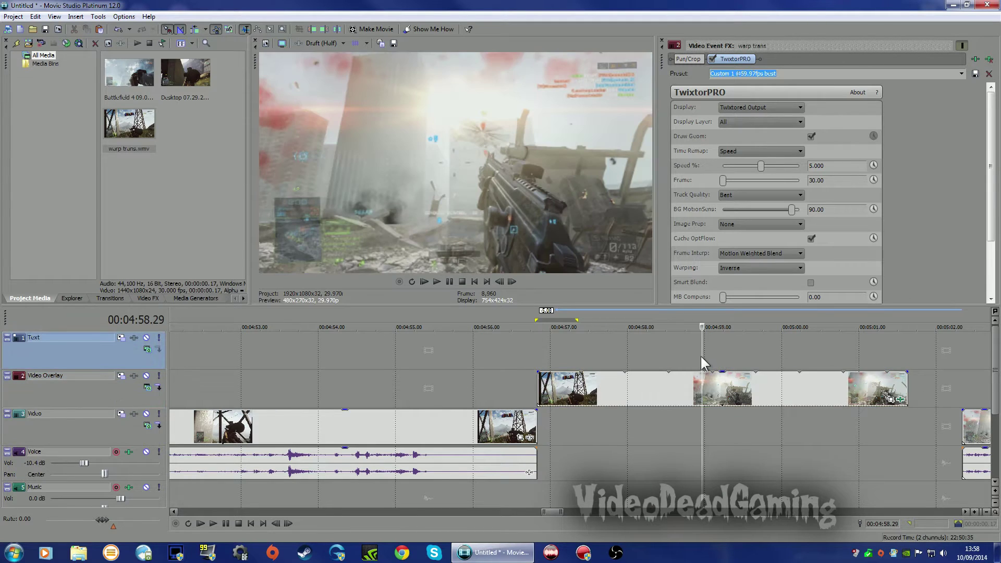
left_click_drag(704, 360, 648, 386)
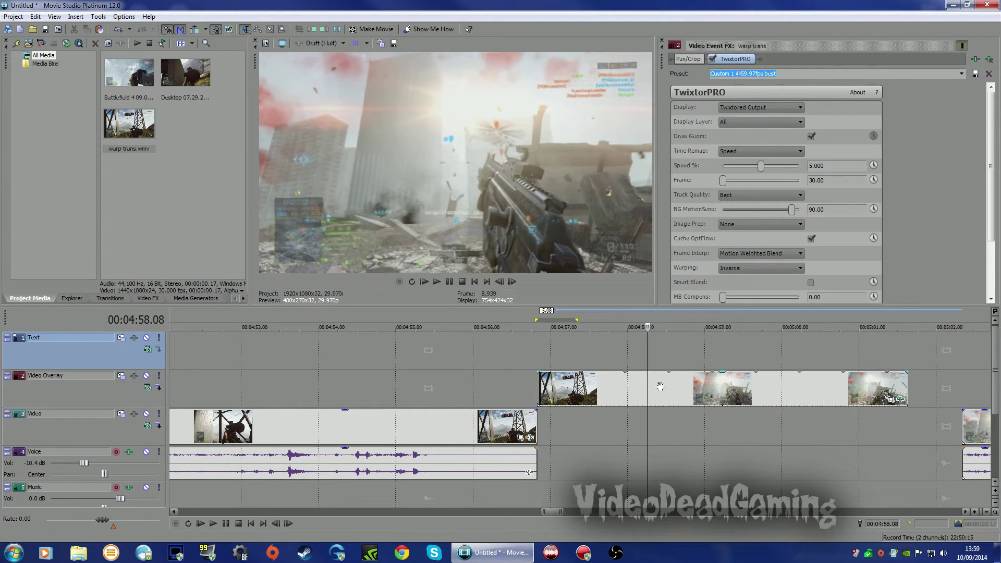
left_click_drag(907, 388, 647, 388)
left_click_drag(537, 317, 648, 320)
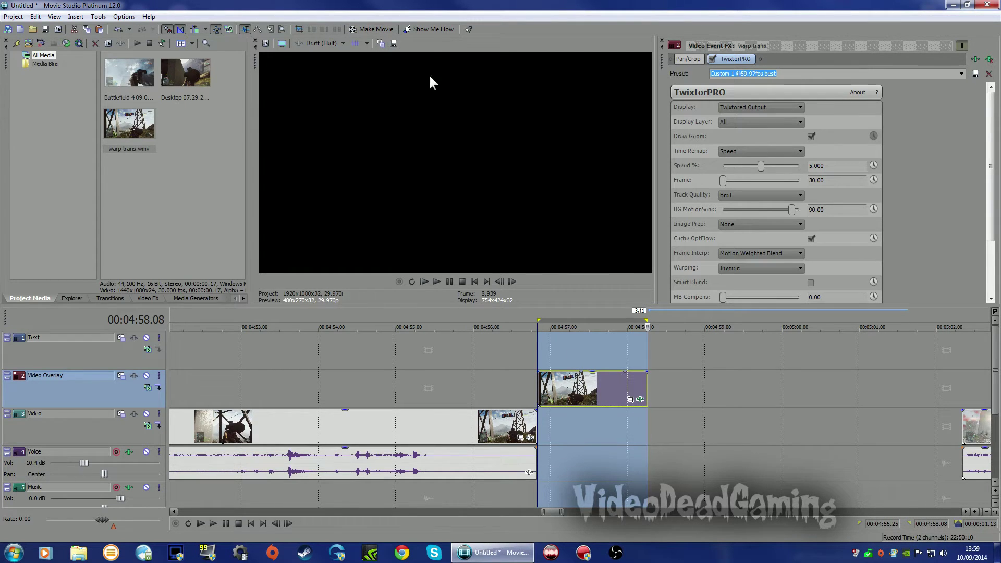
Step: Loop-play the slowed join, select 4:56.25 to 4:58.08, and open Make Movie
left_click(373, 30)
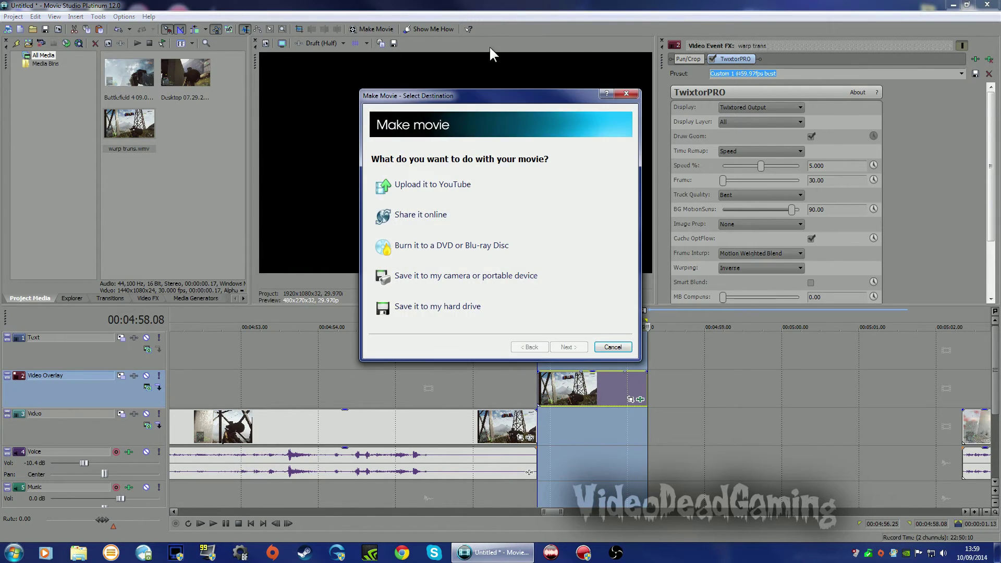
left_click(618, 348)
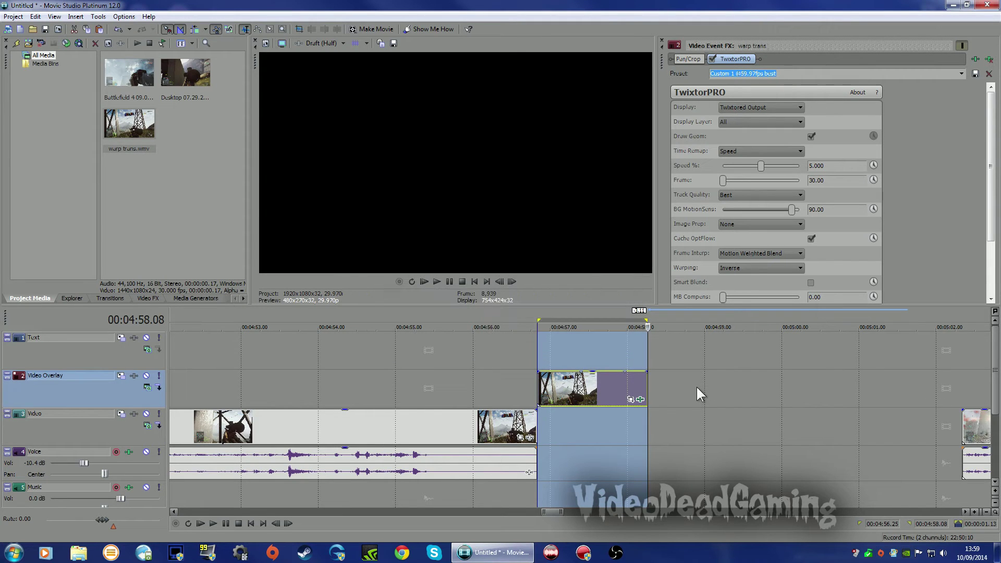
left_click(564, 352)
left_click_drag(565, 360, 622, 380)
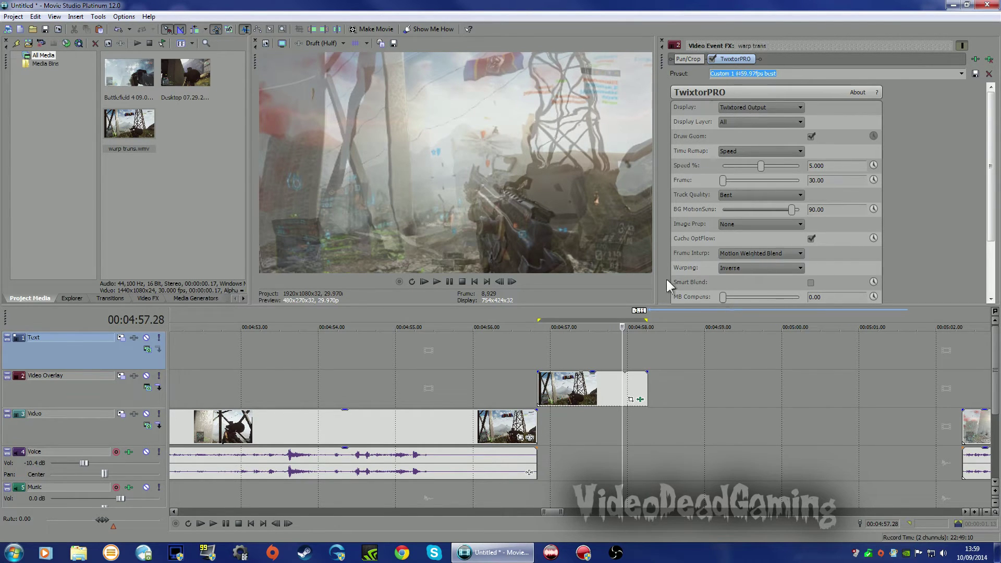
key("space")
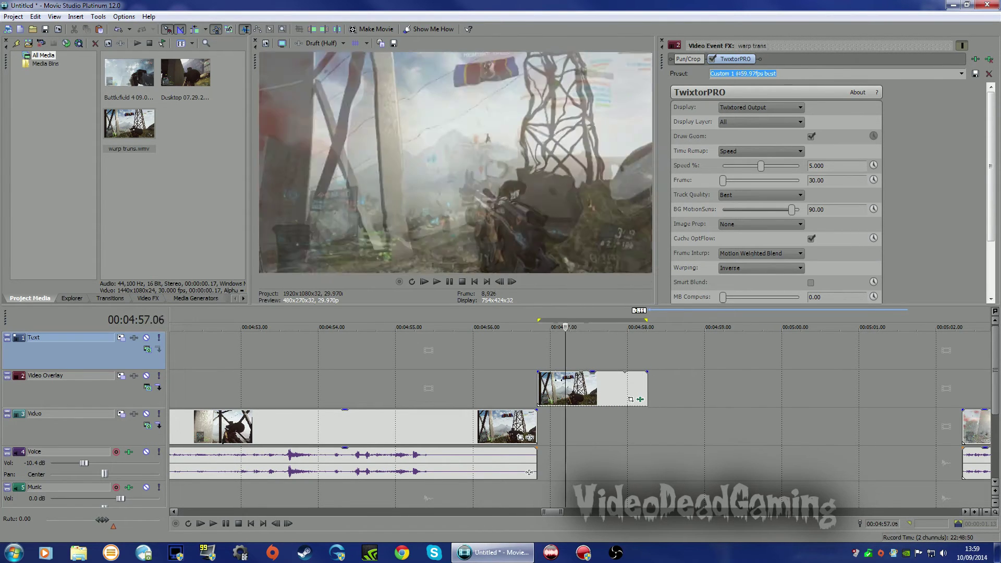
left_click_drag(537, 313, 648, 325)
left_click(371, 29)
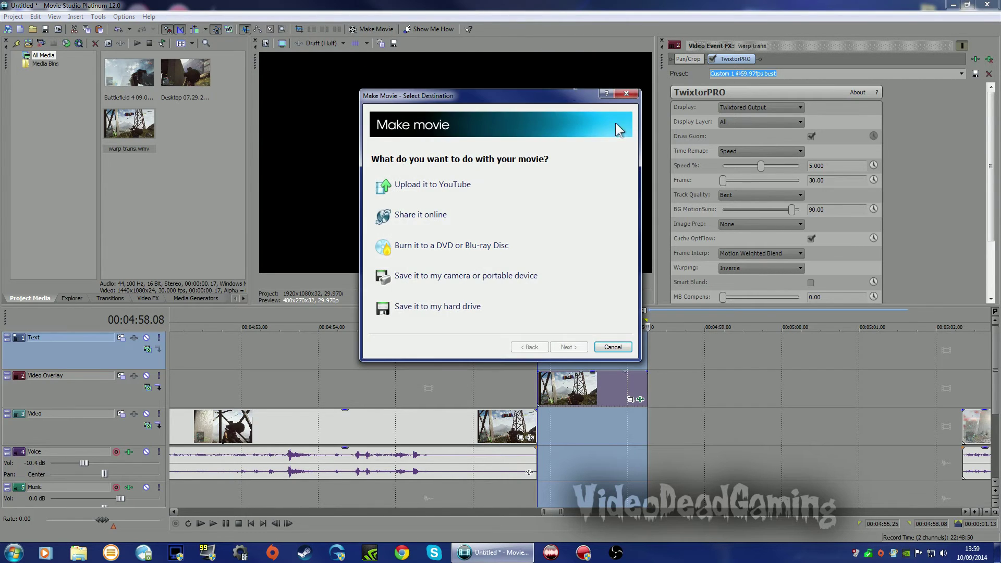
Step: Render the selection to the hard drive as warped trans.wmv with the WMV template
left_click(452, 311)
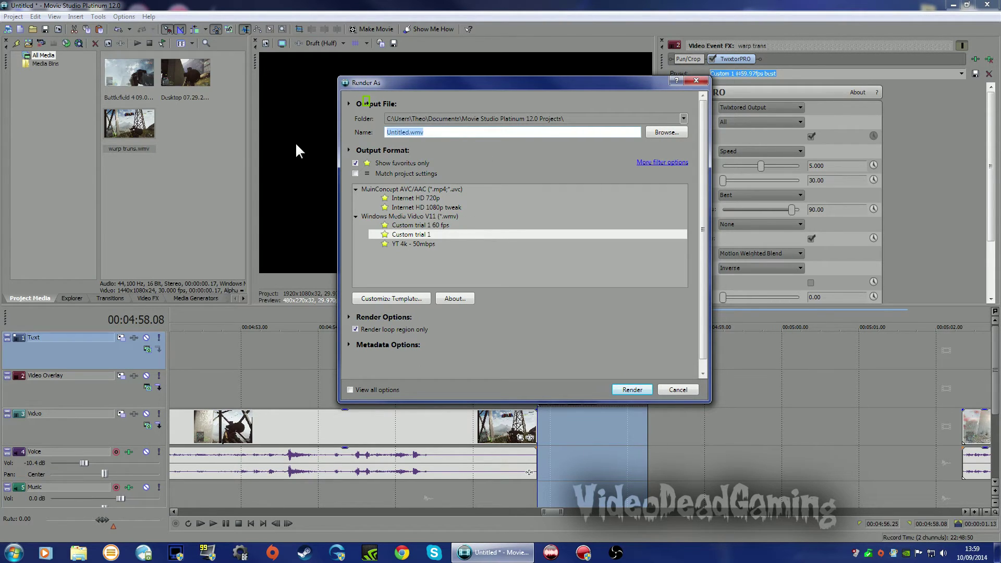
type("warped trab")
key("BackSpace")
type("ns")
left_click(641, 388)
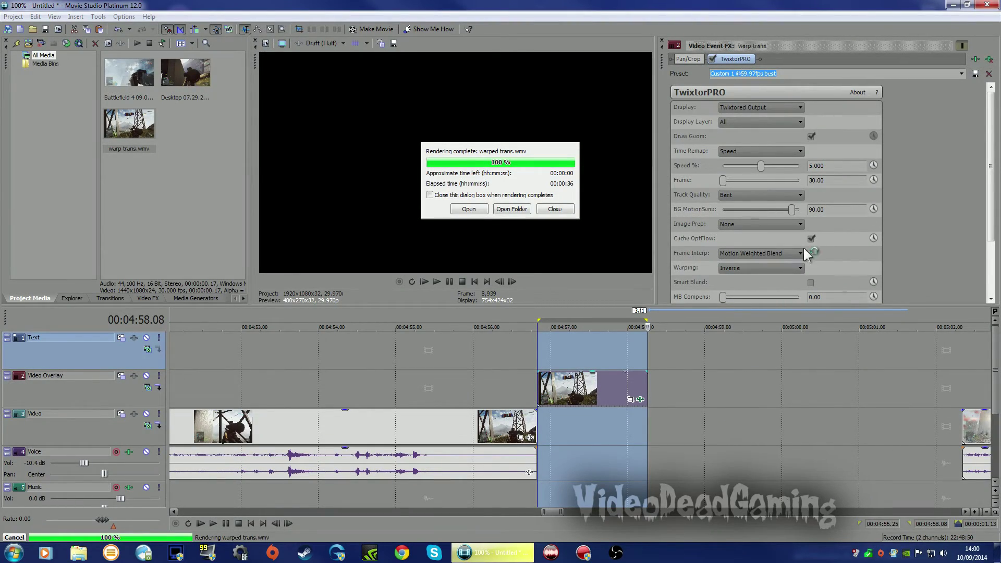
Step: Import warped trans.wmv from its output folder into Project Media
left_click(512, 209)
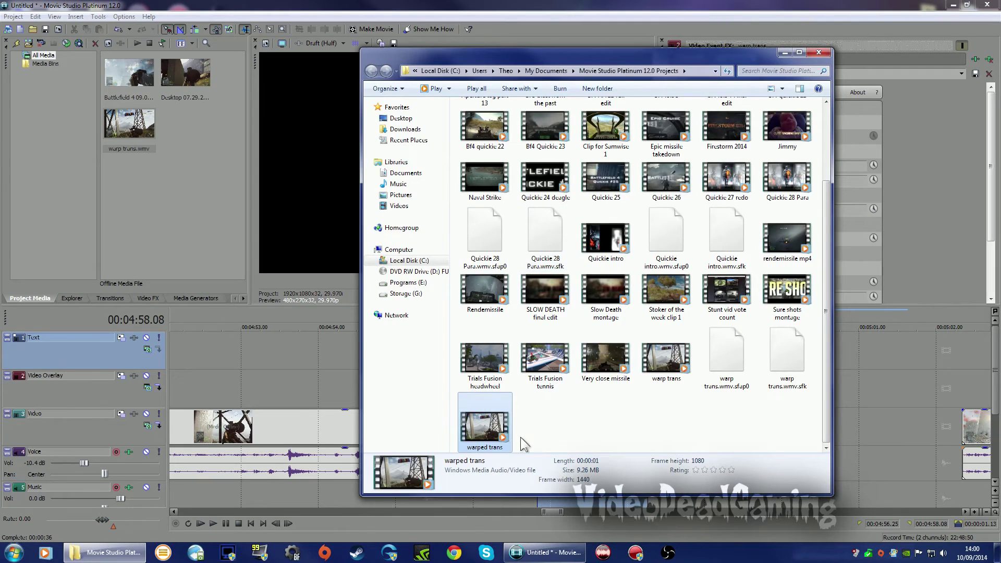
left_click_drag(485, 431, 167, 194)
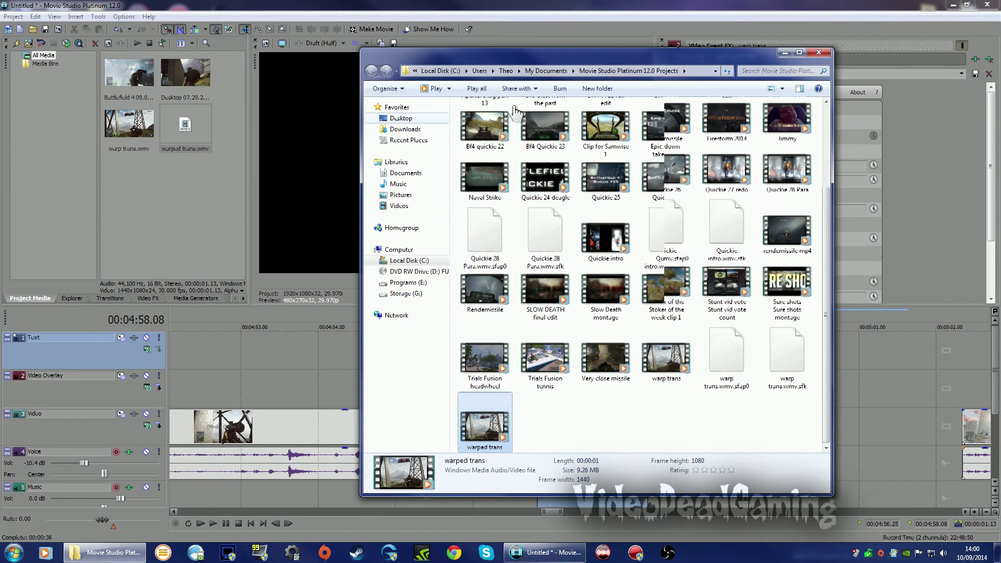
left_click(819, 52)
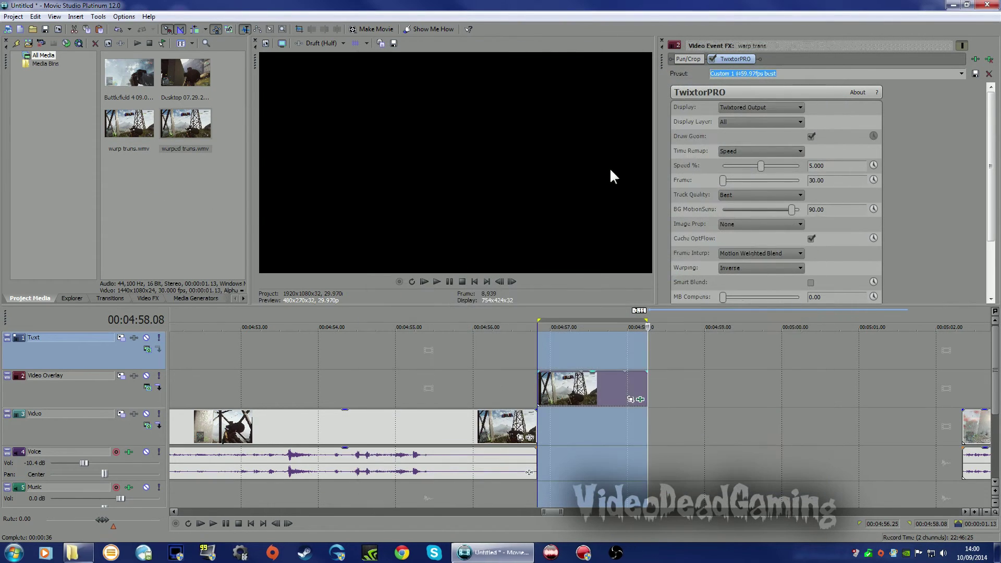
left_click(568, 385)
Step: Shift the old Twixtor event earlier, place warped trans.wmv on the Video Overlay track at 4:56.25, and preview it
left_click_drag(569, 389, 320, 388)
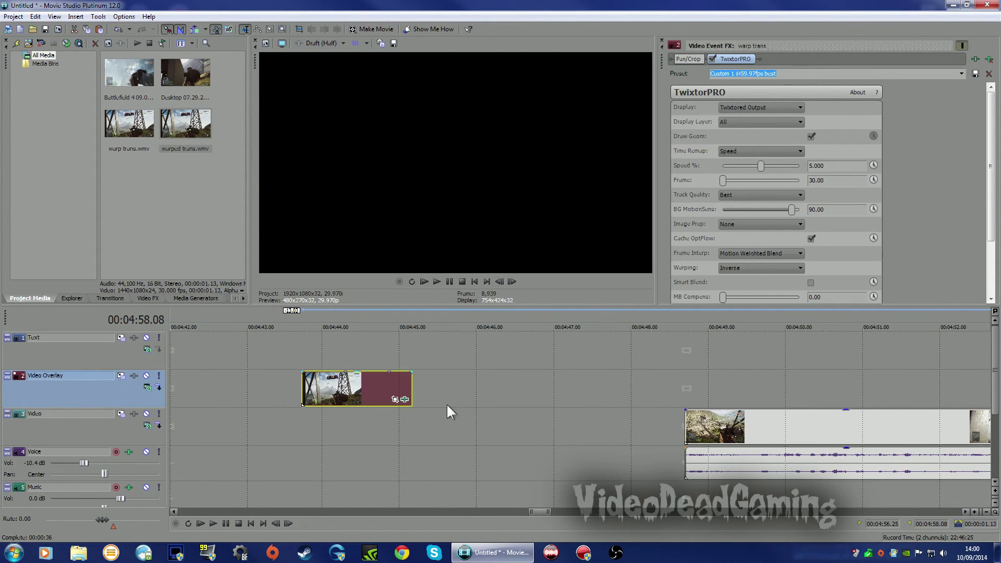
left_click_drag(544, 512, 556, 509)
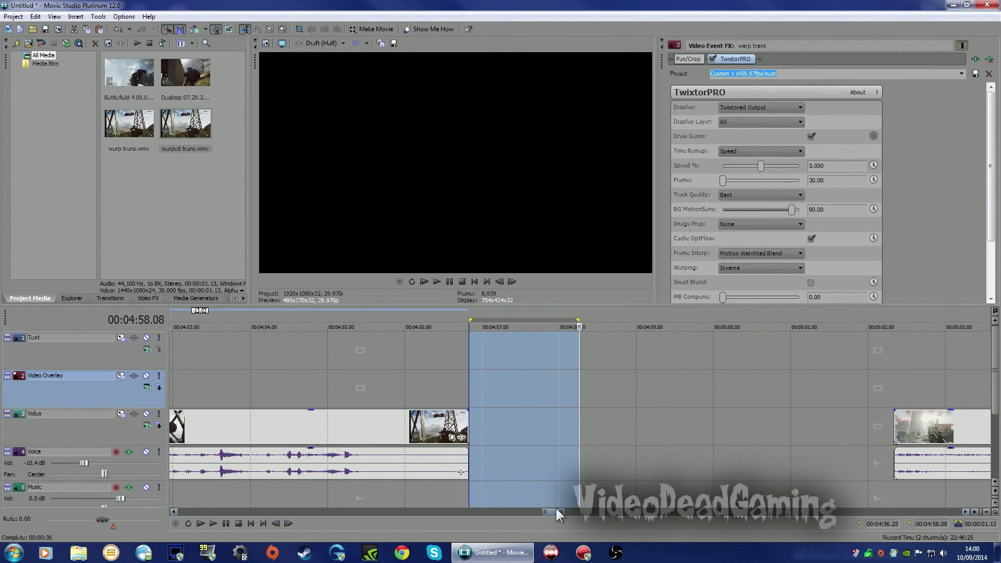
left_click_drag(181, 122, 478, 402)
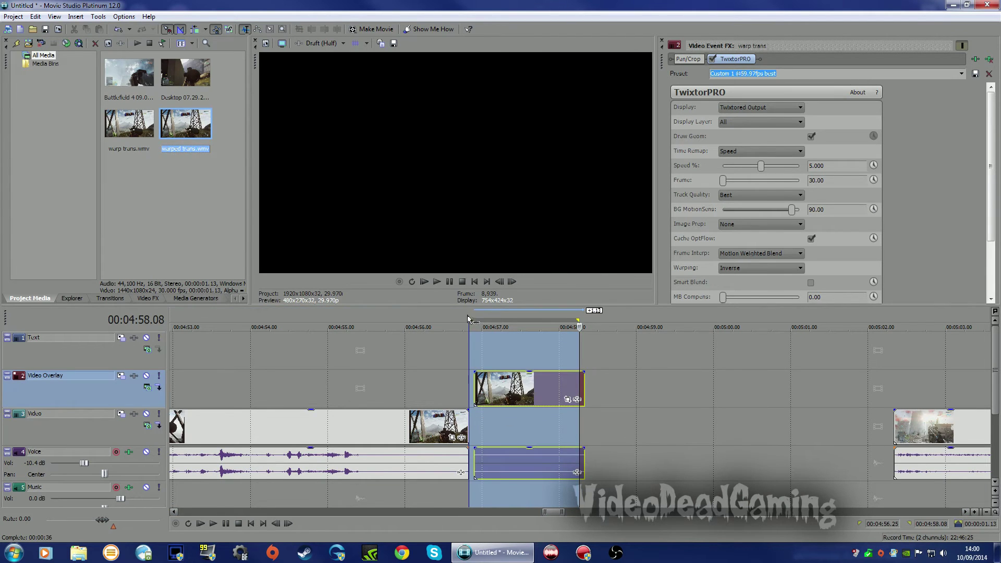
left_click(479, 396)
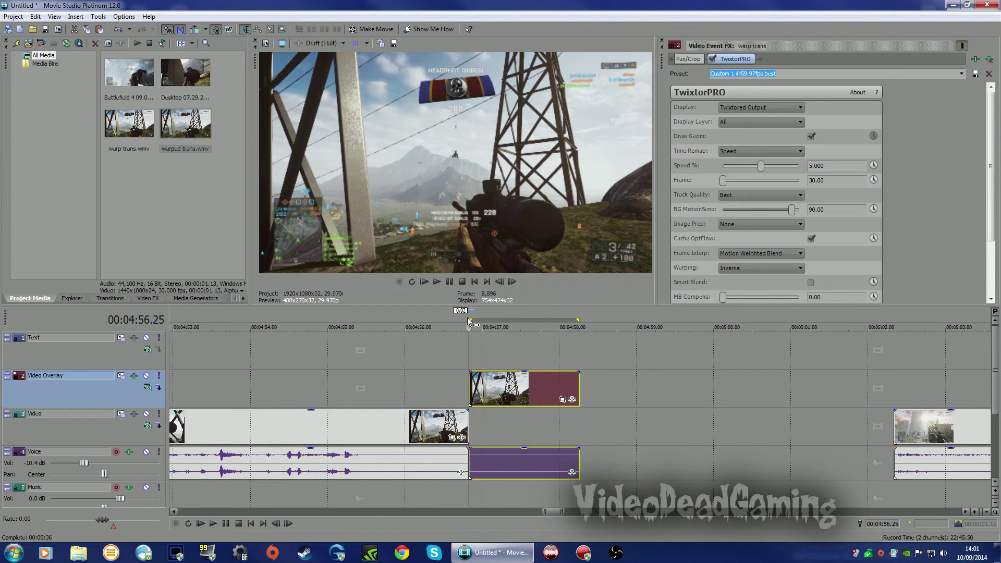
key("space")
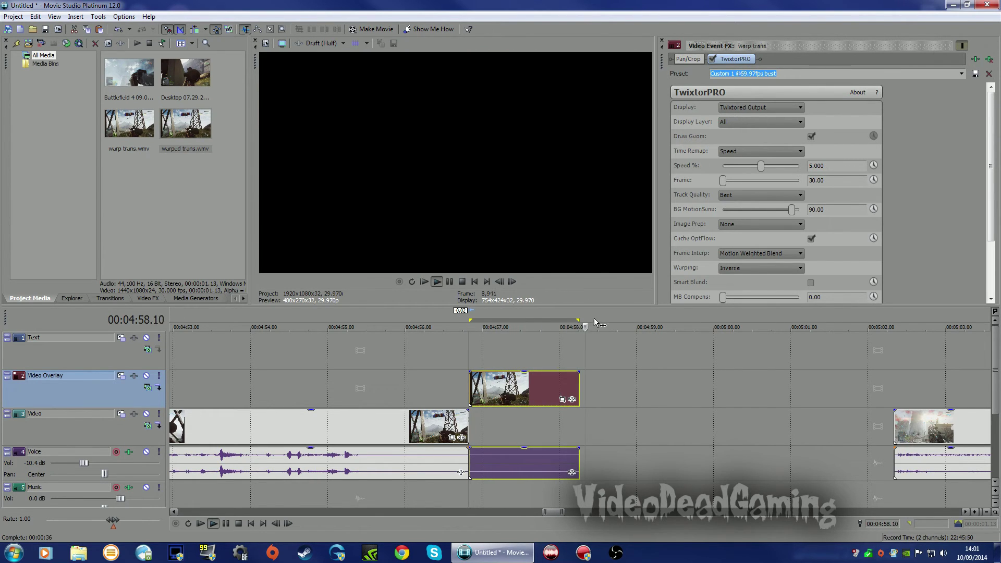
key("space")
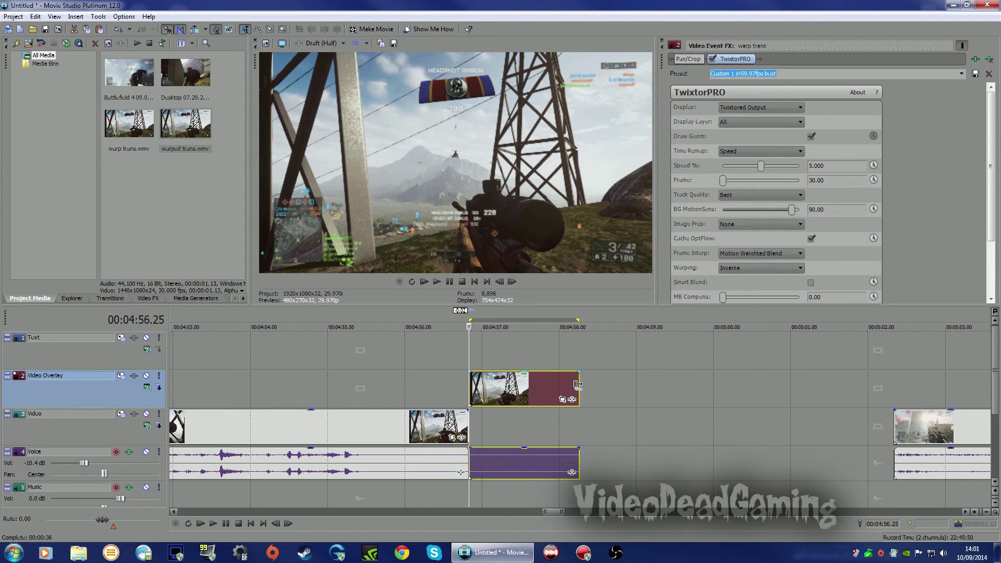
Step: Trim the warped trans clip to about 4:57.2, butt the second gameplay clip against it, and preview
left_click_drag(577, 384, 485, 388)
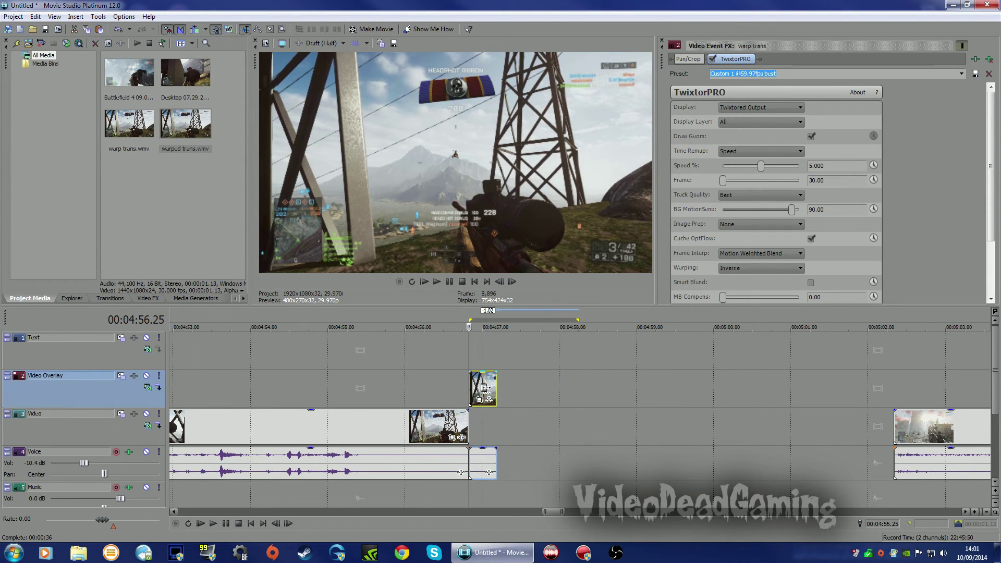
left_click(462, 314)
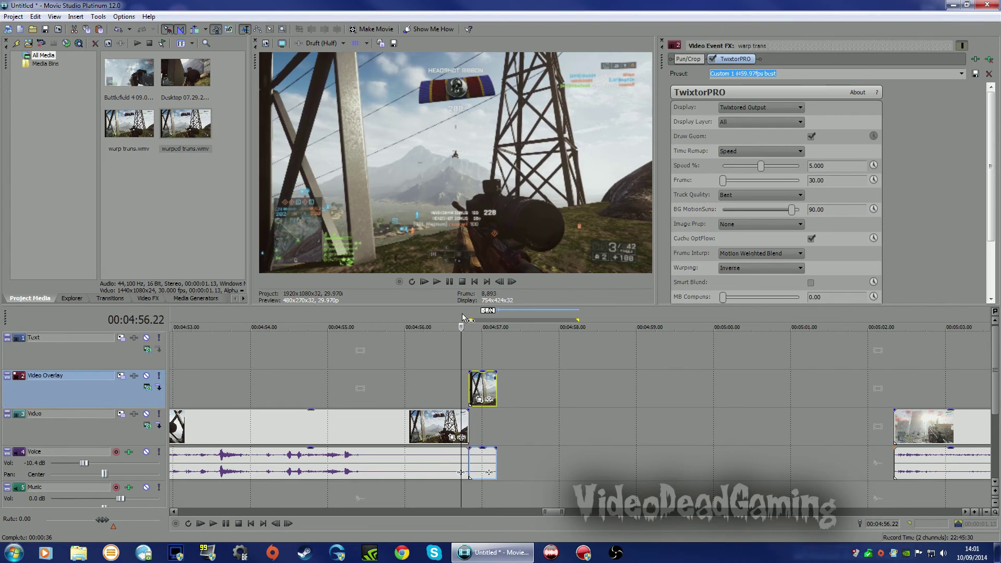
left_click_drag(897, 418, 501, 418)
key("space")
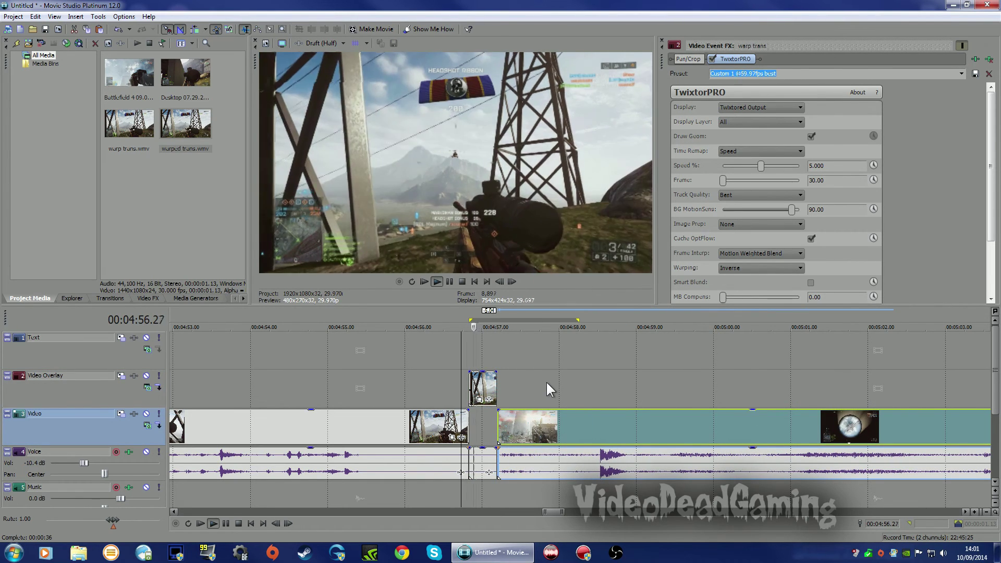
key("space")
key("space")
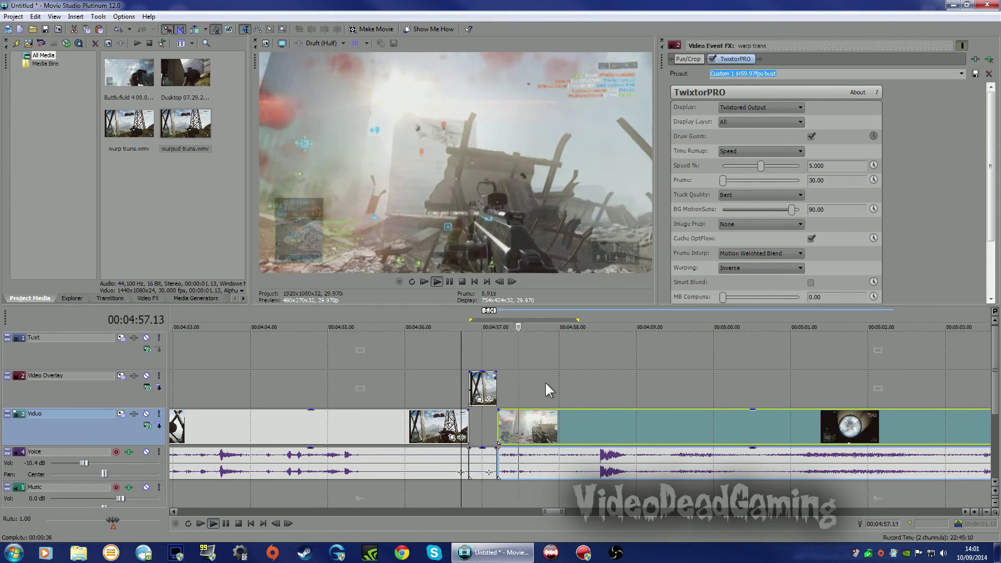
key("space")
Step: Move the second gameplay clip to about 4:58.9 and stretch warped trans to end exactly there
left_click_drag(526, 424, 663, 436)
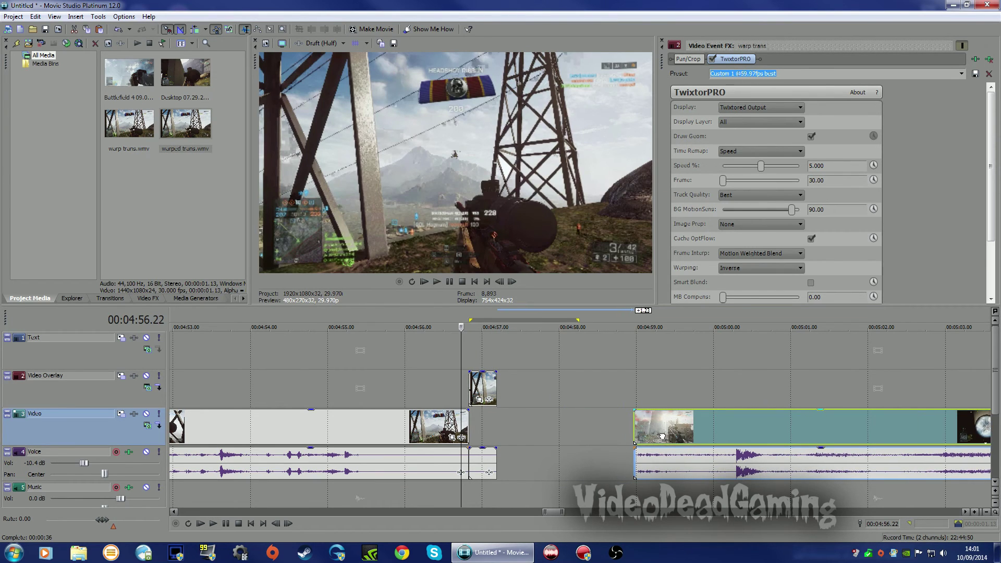
left_click_drag(498, 388, 628, 400)
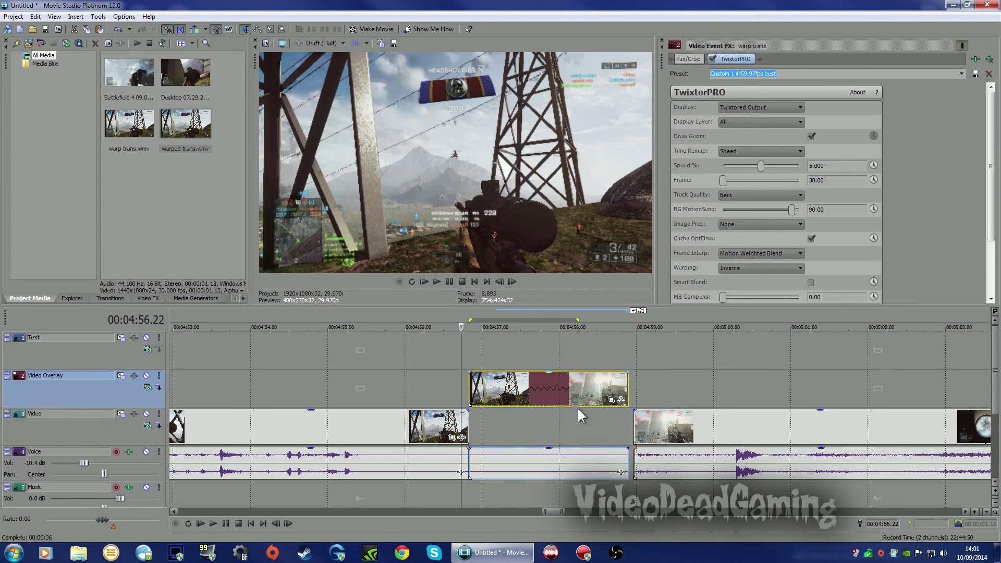
key("space")
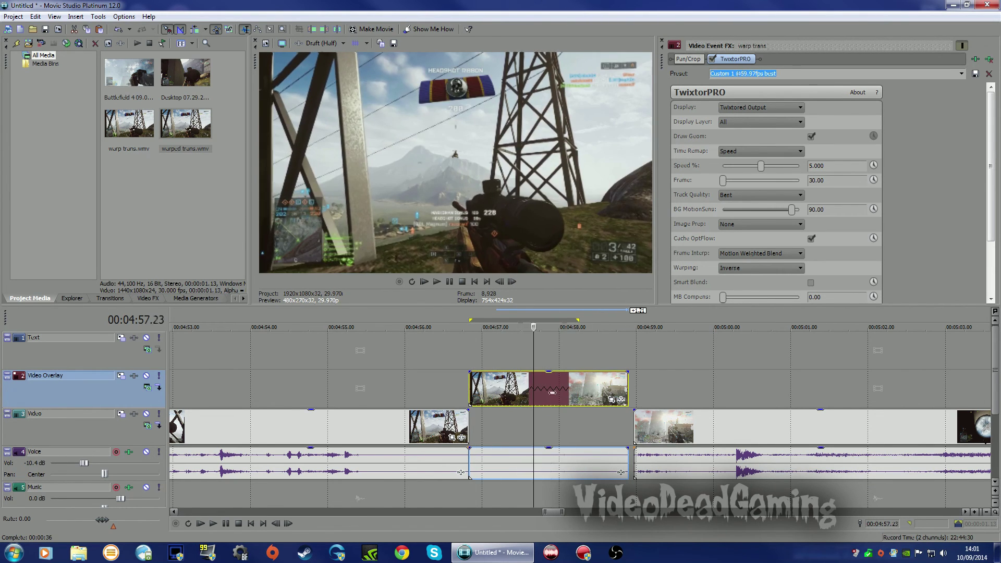
left_click_drag(628, 384, 635, 384)
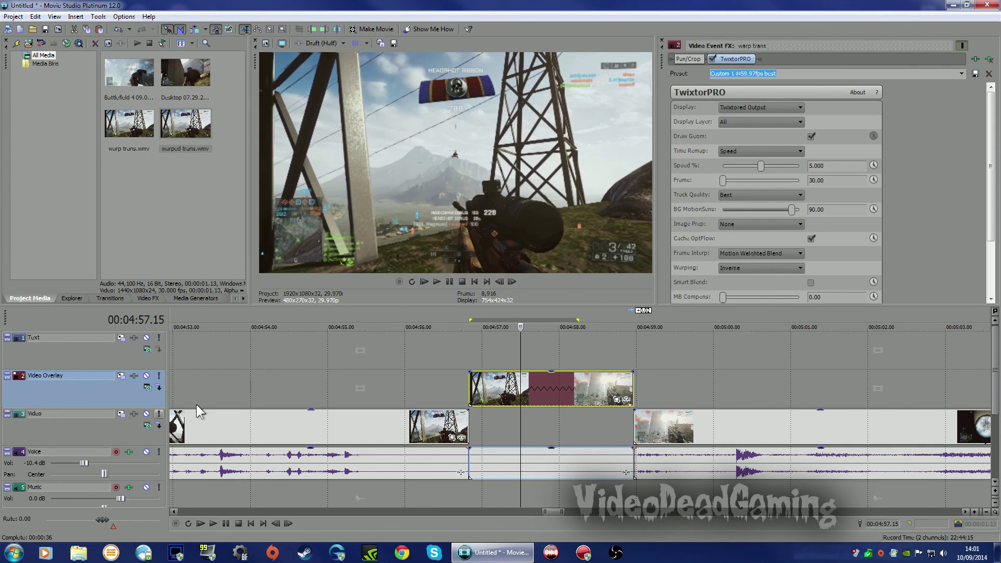
left_click(460, 318)
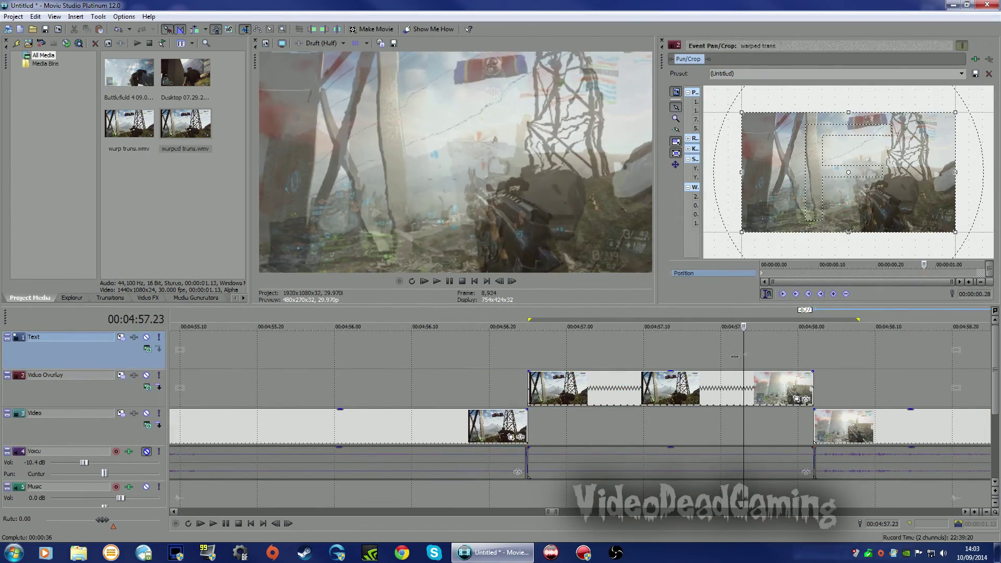
left_click(506, 360)
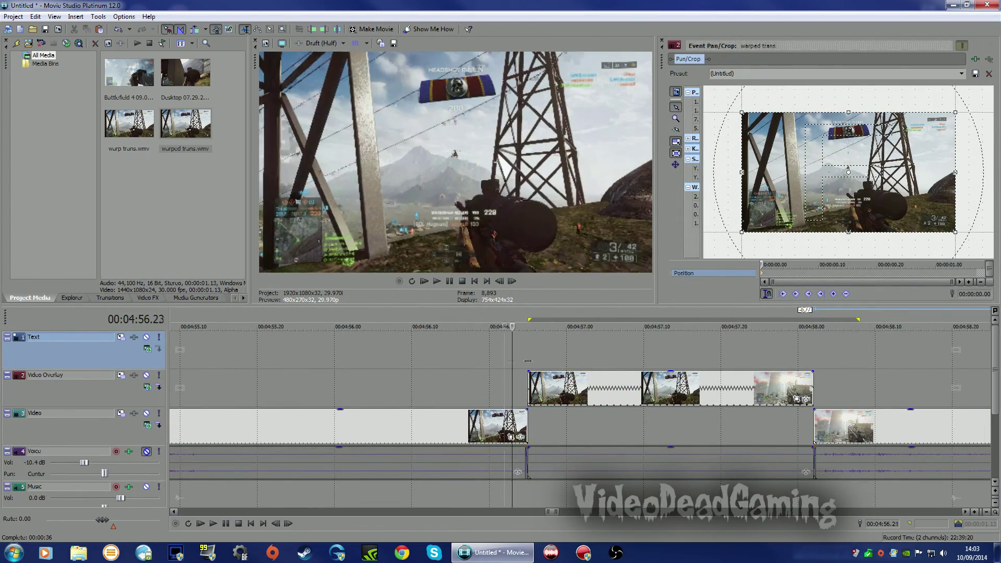
left_click(544, 360)
scroll(577, 364, "down", 4)
key("space")
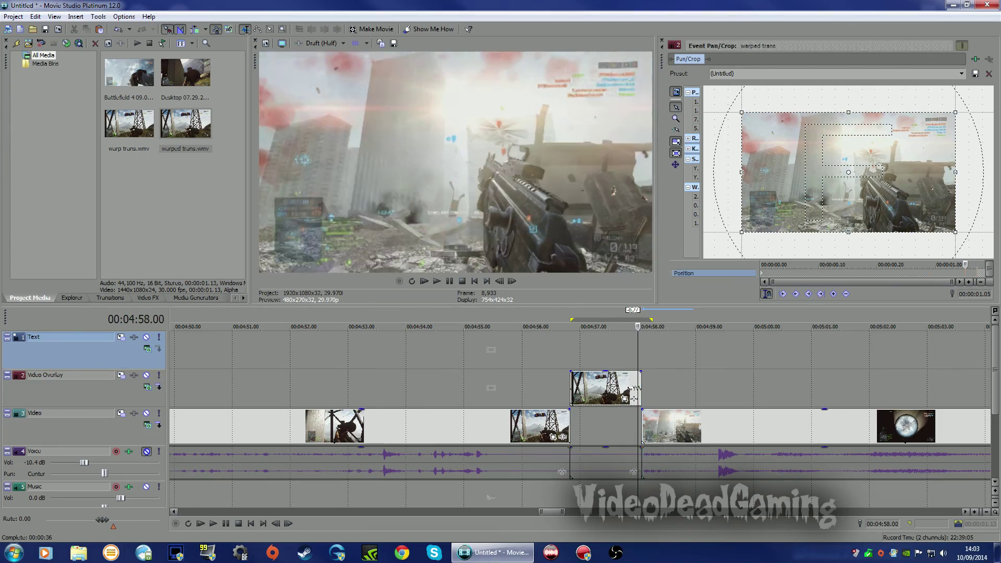
key("space")
key("space")
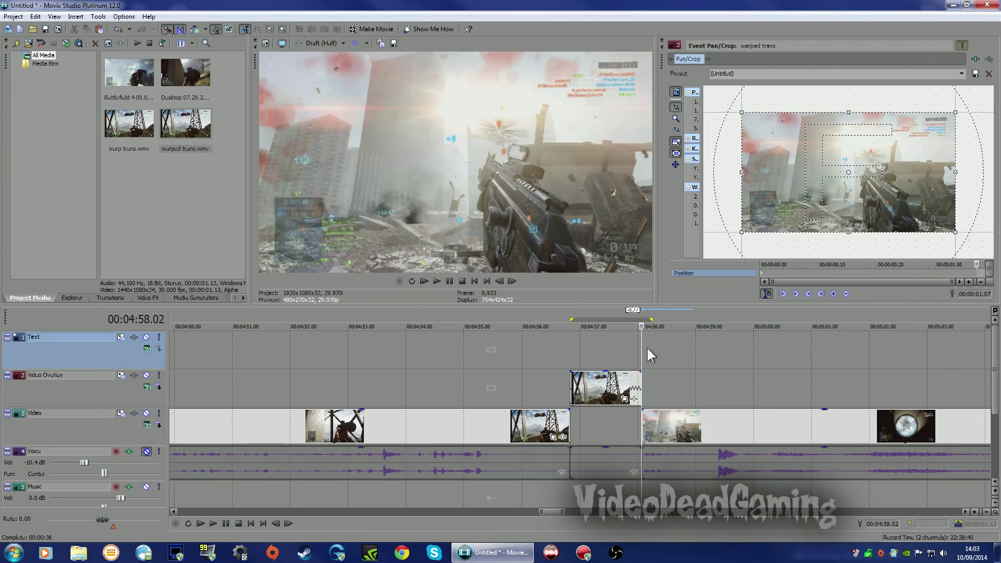